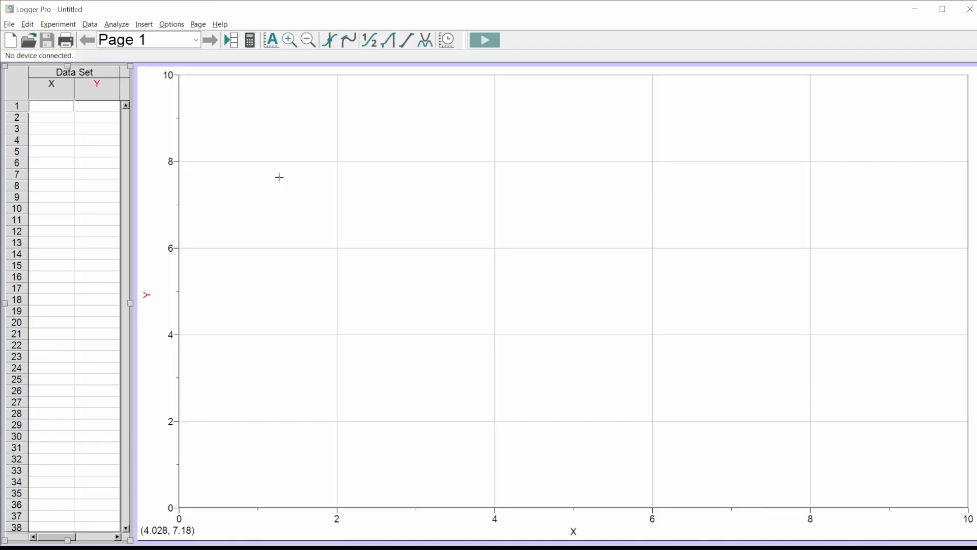
# Switch to the Excel workbook and examine the Pulling Force and Average Acceleration columns of Table 2
pyautogui.hotkey('alt', 'Tab')
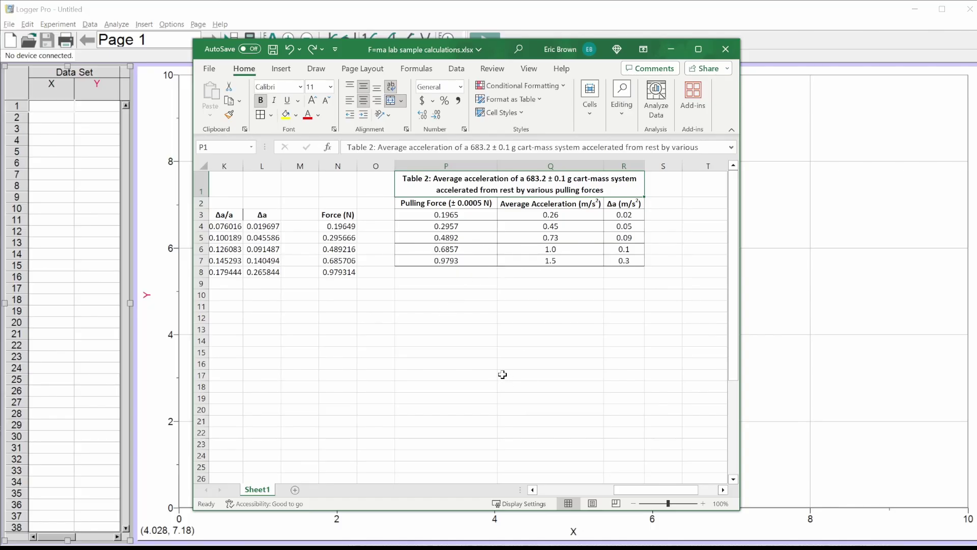
pyautogui.click(494, 350)
pyautogui.moveTo(473, 214); pyautogui.dragTo(539, 260)
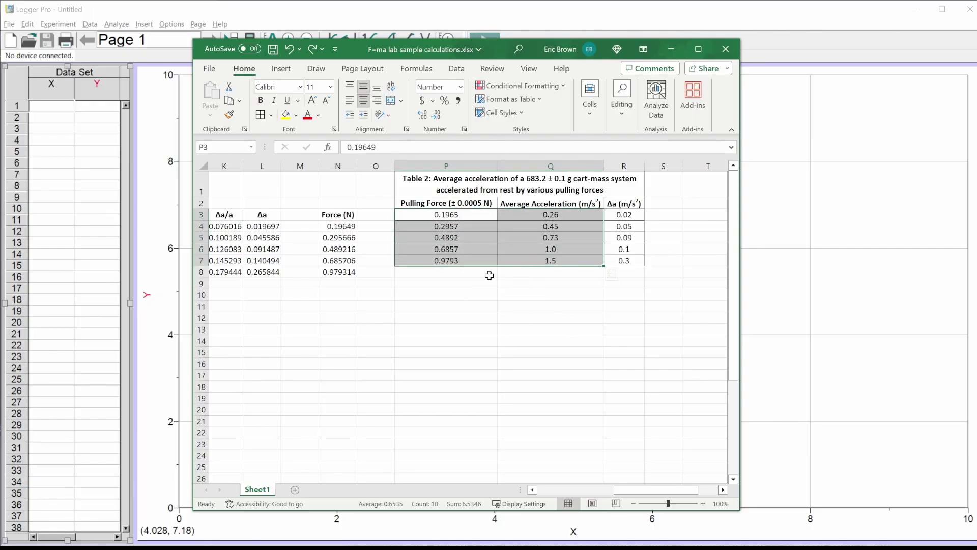
pyautogui.click(475, 202)
pyautogui.click(477, 215)
pyautogui.keyDown('shift'); pyautogui.click(466, 263); pyautogui.keyUp('shift')
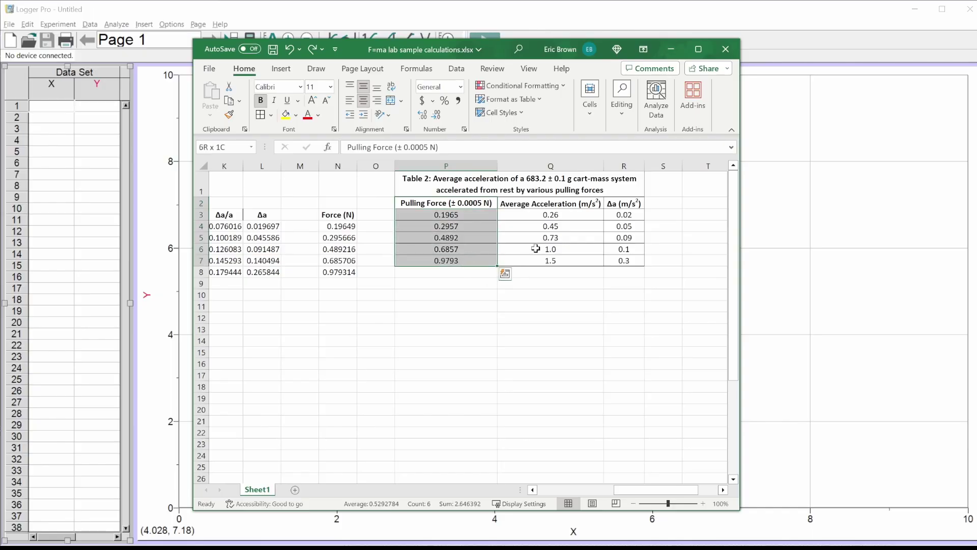
pyautogui.click(538, 204)
pyautogui.click(538, 215)
pyautogui.keyDown('shift'); pyautogui.click(534, 260); pyautogui.keyUp('shift')
pyautogui.click(465, 329)
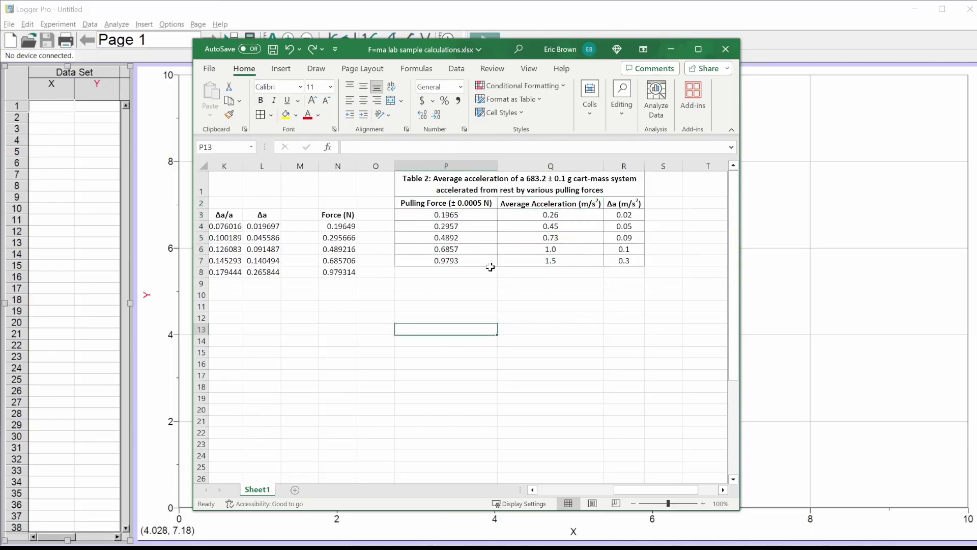
# Copy Table 2's pulling force and average acceleration values into the X and Y columns in Logger Pro, and rescale the graph to include the origin
pyautogui.click(474, 213)
pyautogui.moveTo(472, 210); pyautogui.dragTo(543, 263)
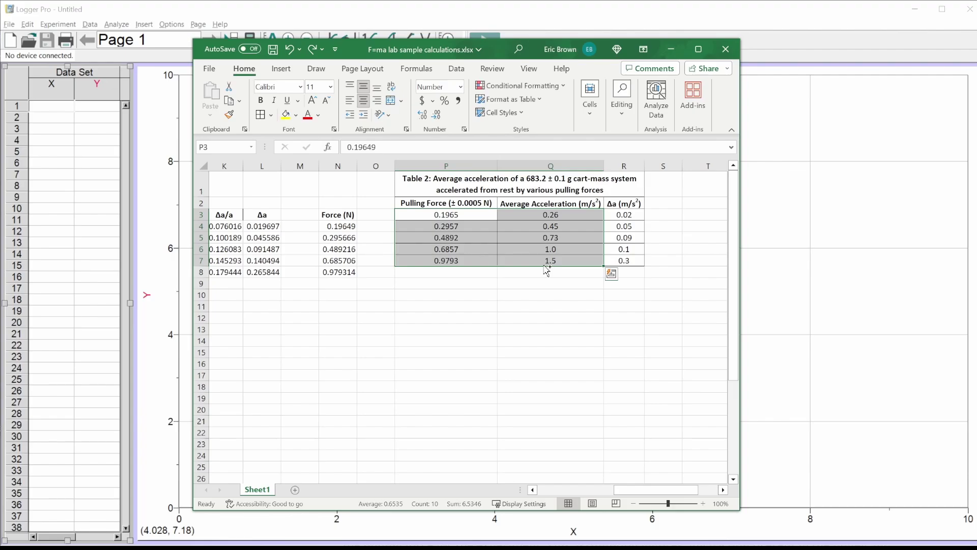
pyautogui.hotkey('ctrl', 'c')
pyautogui.hotkey('alt', 'Tab')
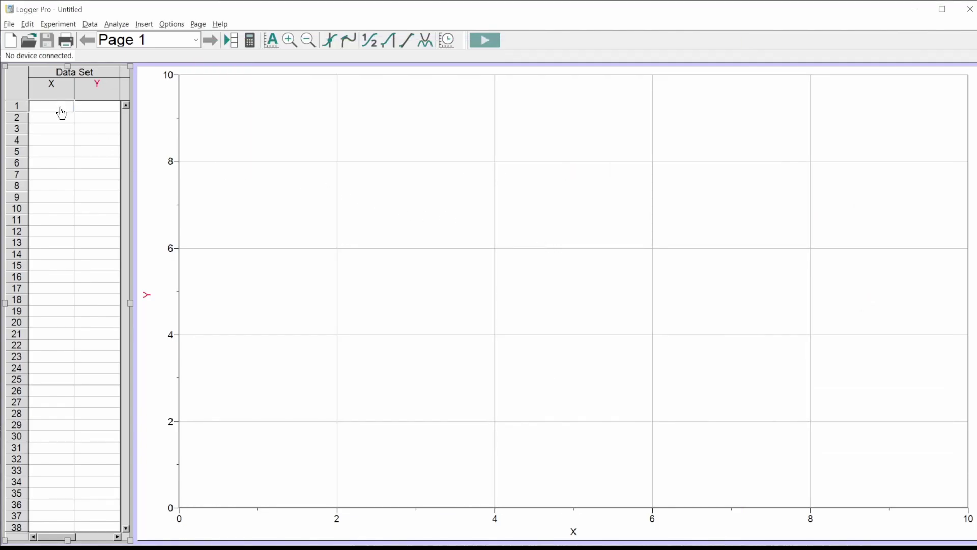
pyautogui.hotkey('ctrl', 'v')
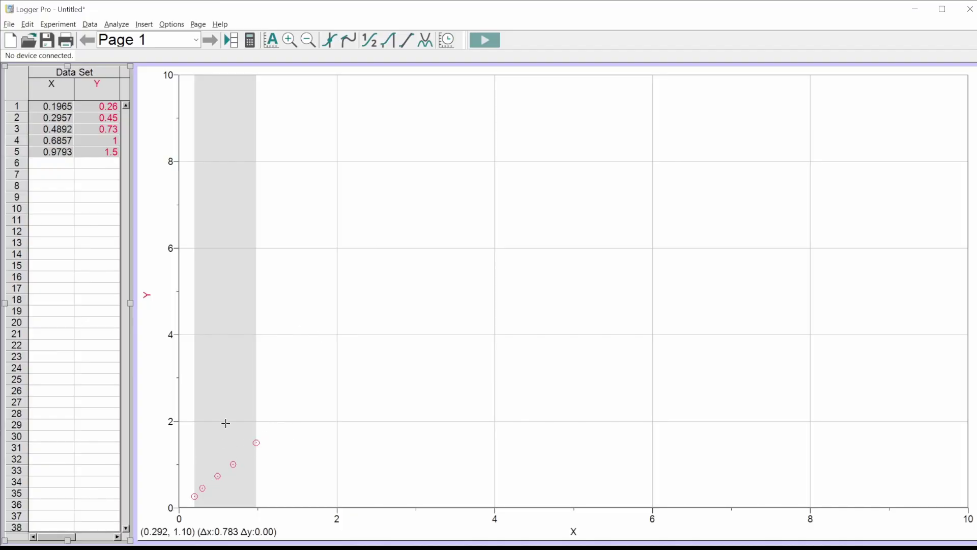
pyautogui.click(272, 40)
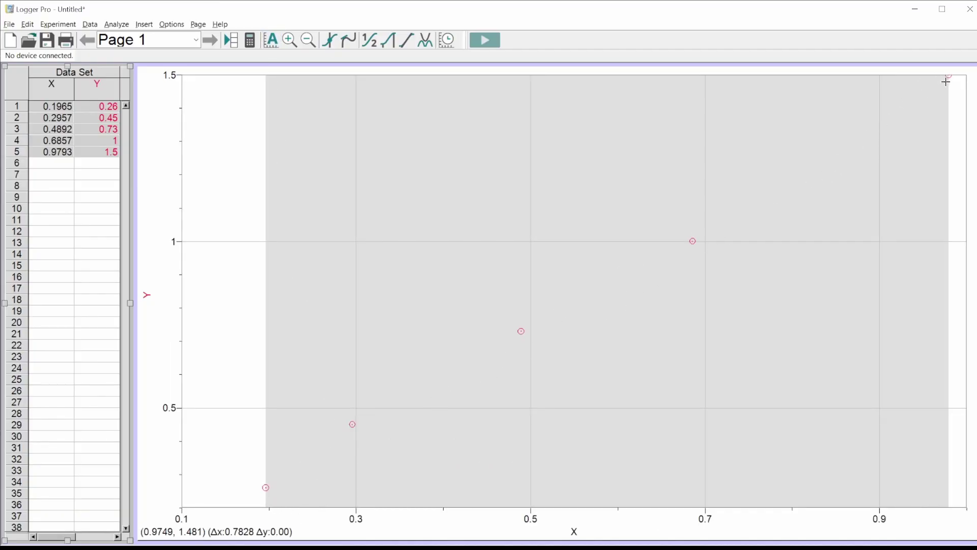
pyautogui.click(308, 40)
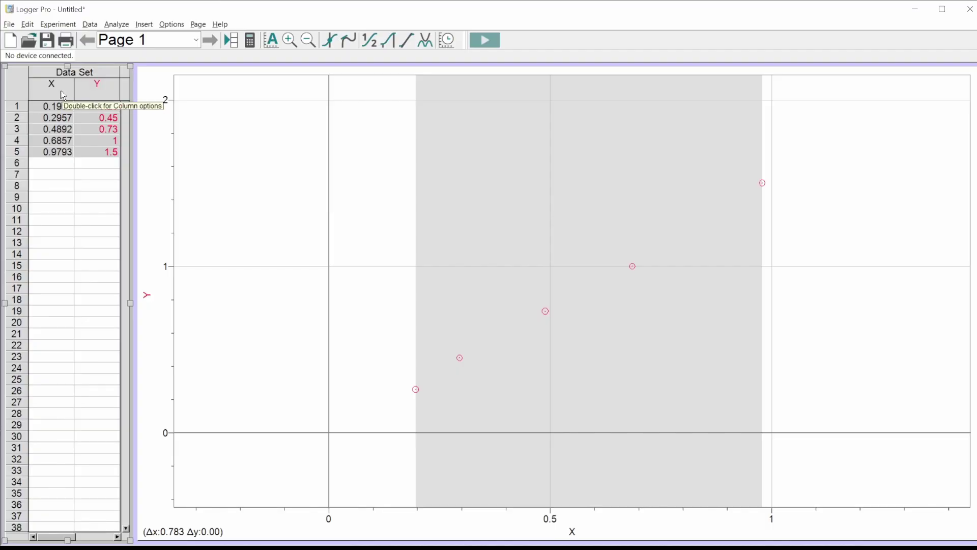
pyautogui.doubleClick(66, 101)
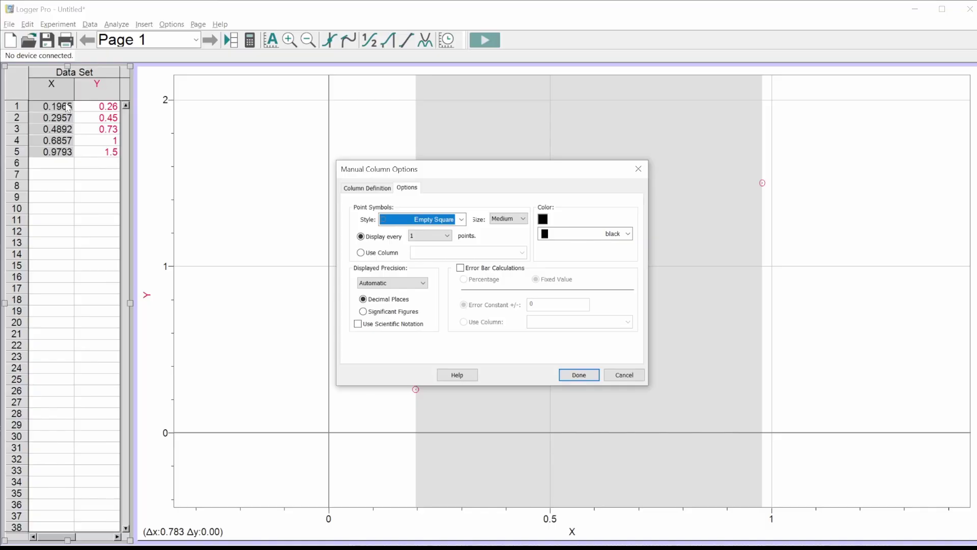
pyautogui.click(349, 187)
pyautogui.click(638, 170)
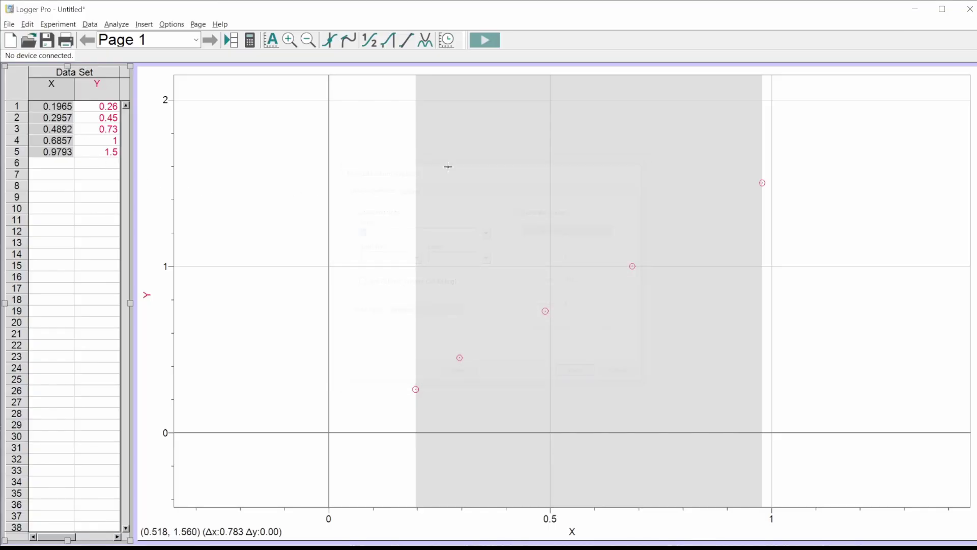
# Name the X column "Pulling Force" with short name F and units N
pyautogui.rightClick(62, 94)
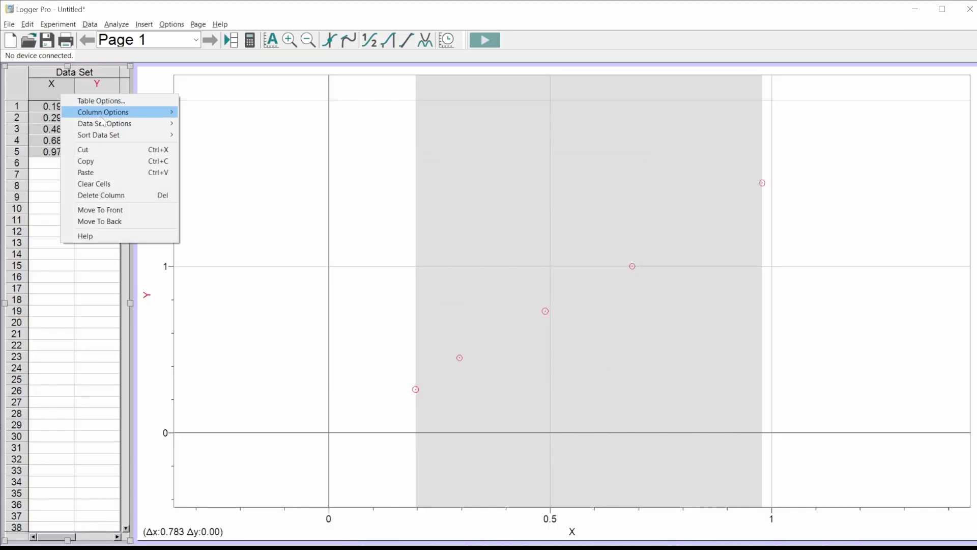
pyautogui.moveTo(105, 114)
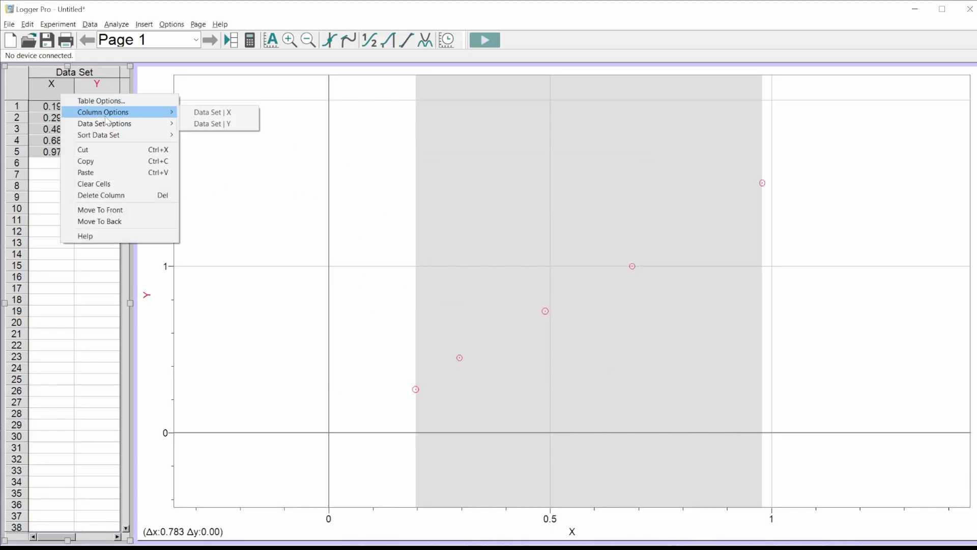
pyautogui.click(229, 117)
pyautogui.click(380, 189)
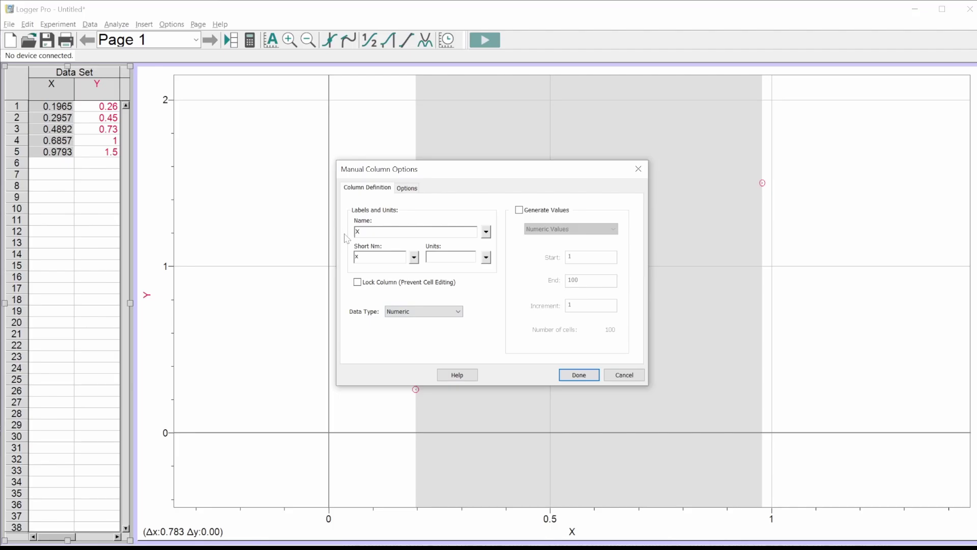
pyautogui.write('Pul')
pyautogui.write('F (')
pyautogui.write('N')
pyautogui.click(579, 374)
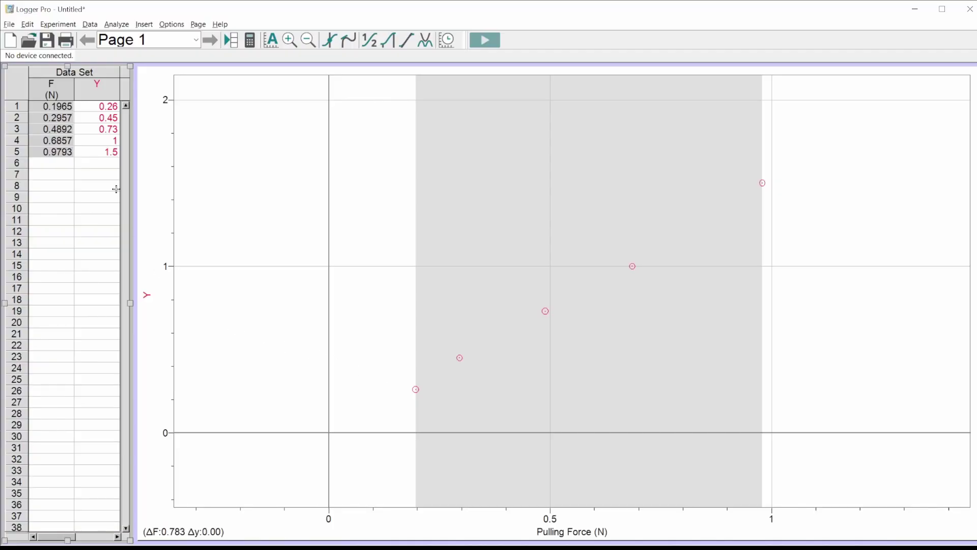
# Name the Y column "Average Acceleration" with short name a and units m/s², using a superscript 2
pyautogui.click(104, 93)
pyautogui.doubleClick(105, 93)
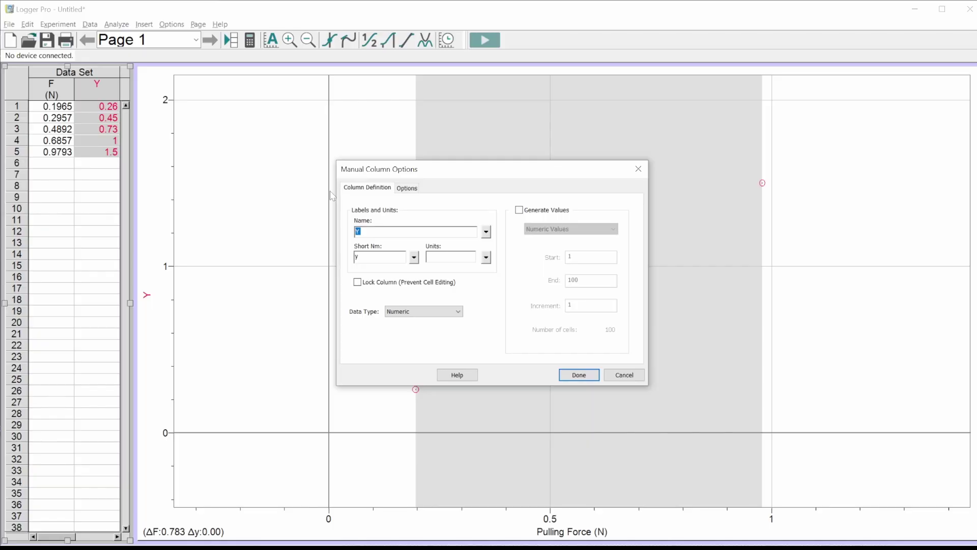
pyautogui.write('Ac')
pyautogui.write('erage Acceleration')
pyautogui.press('Tab')
pyautogui.write('m')
pyautogui.click(487, 258)
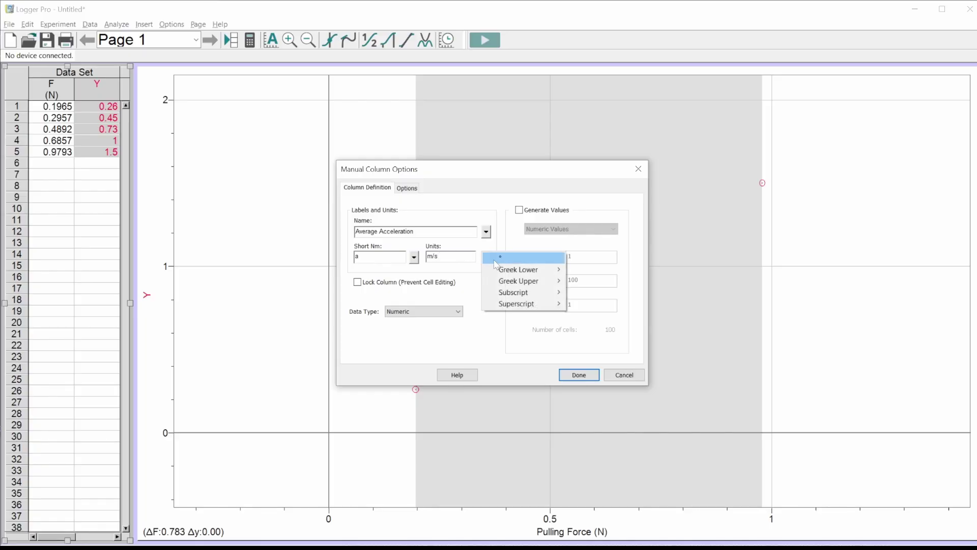
pyautogui.moveTo(522, 272)
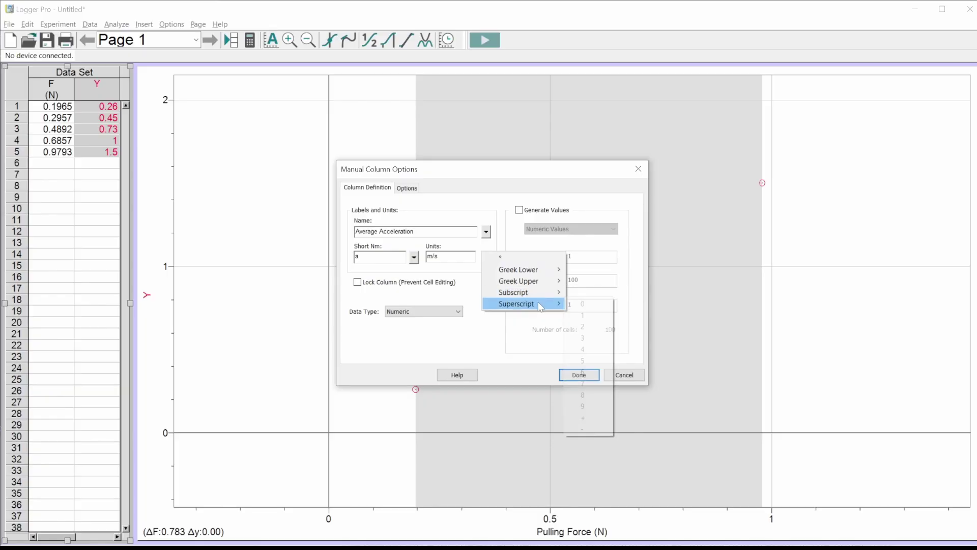
pyautogui.click(583, 326)
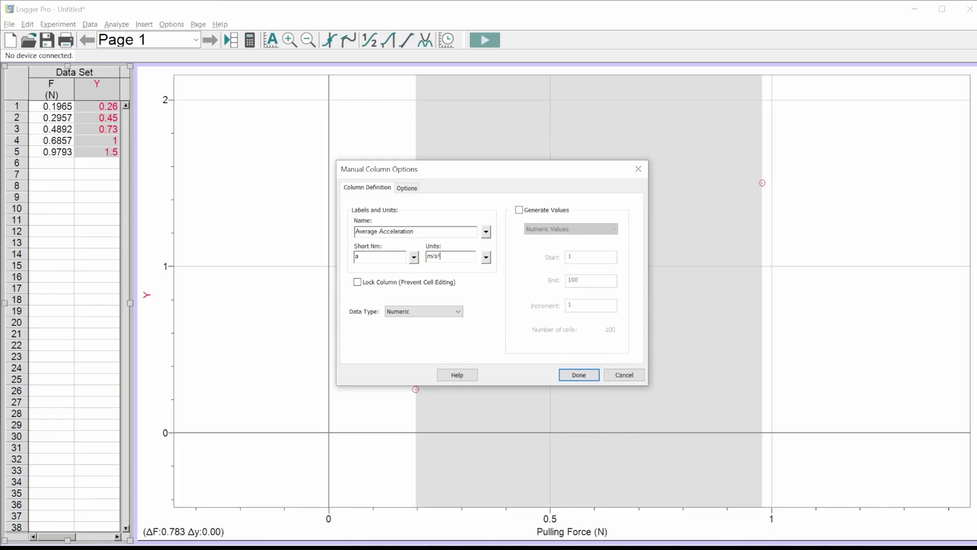
pyautogui.click(579, 374)
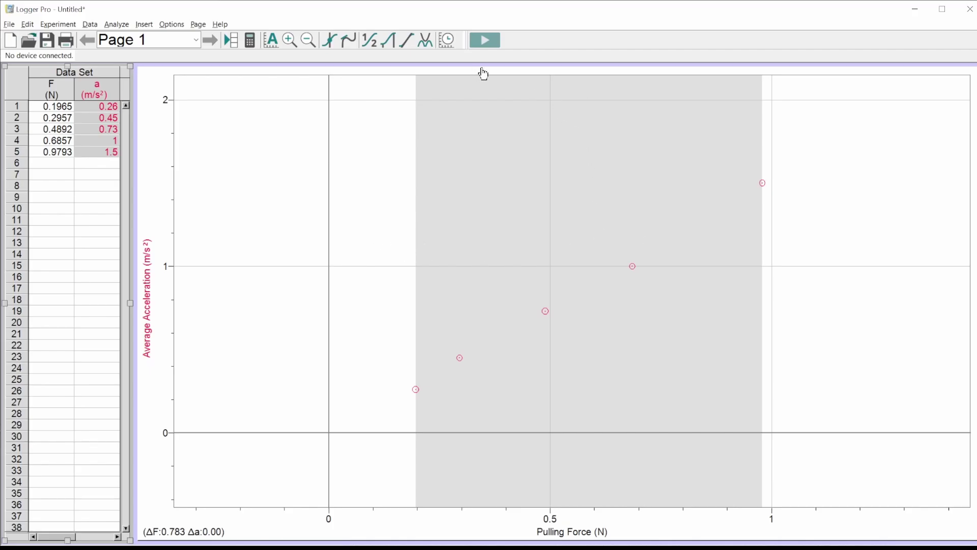
pyautogui.click(539, 107)
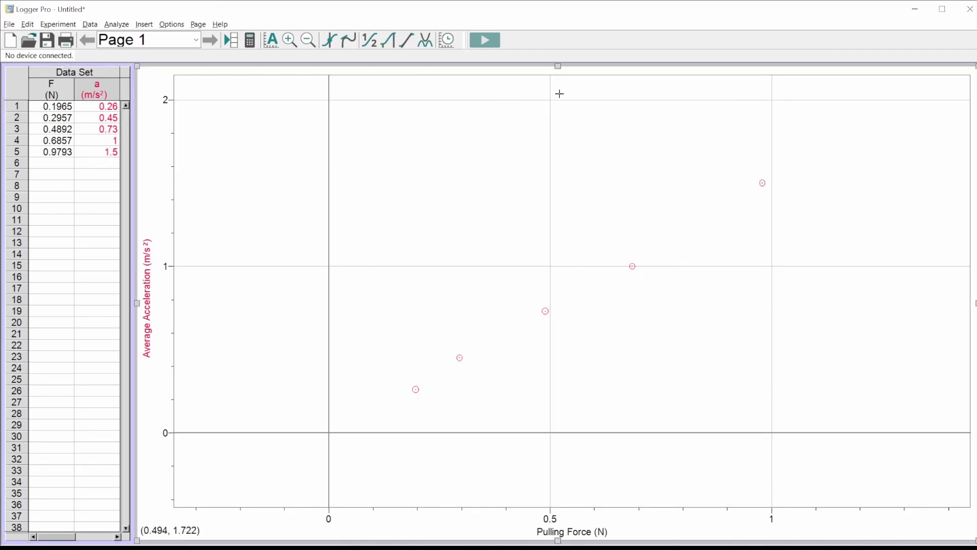
pyautogui.doubleClick(582, 79)
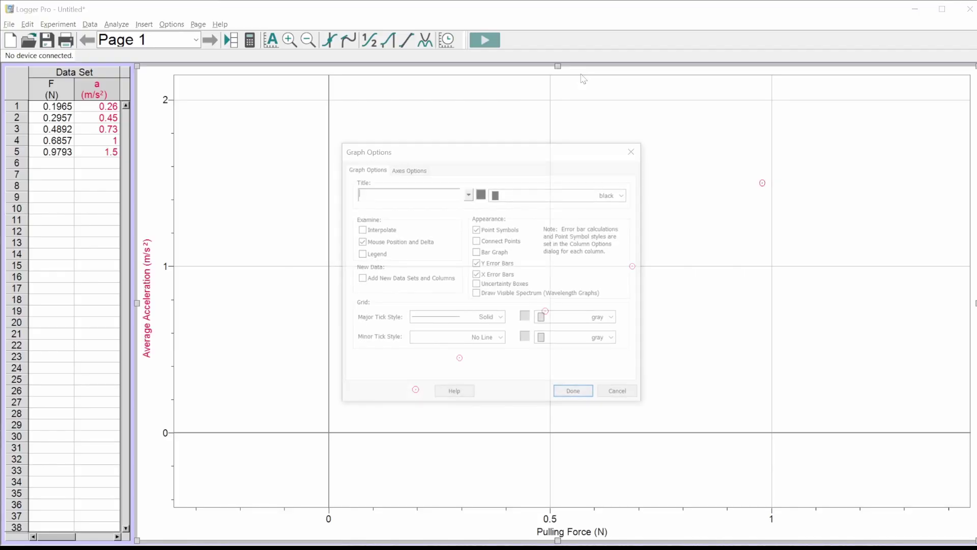
pyautogui.click(630, 155)
# Title the graph "Average Acceleration vs. Pulling Force"
pyautogui.rightClick(469, 139)
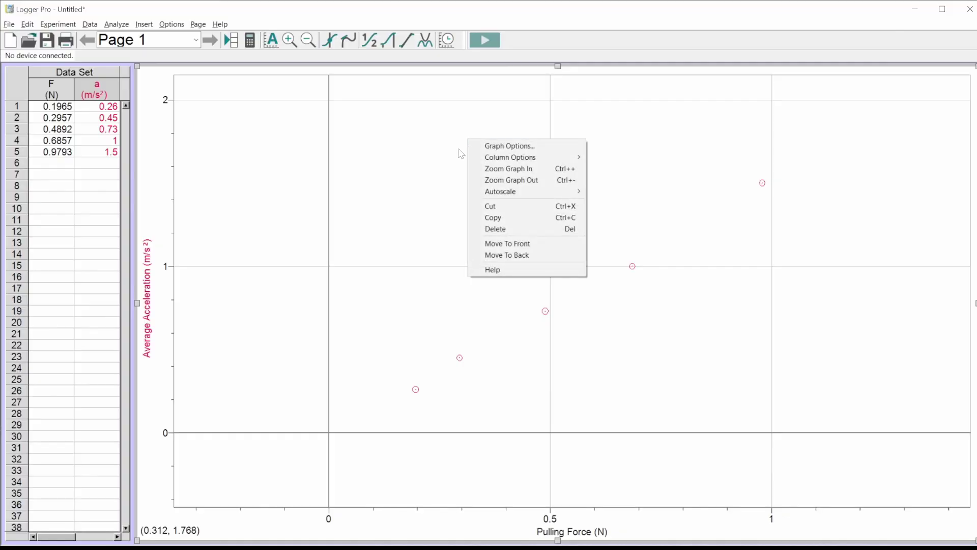
pyautogui.click(509, 147)
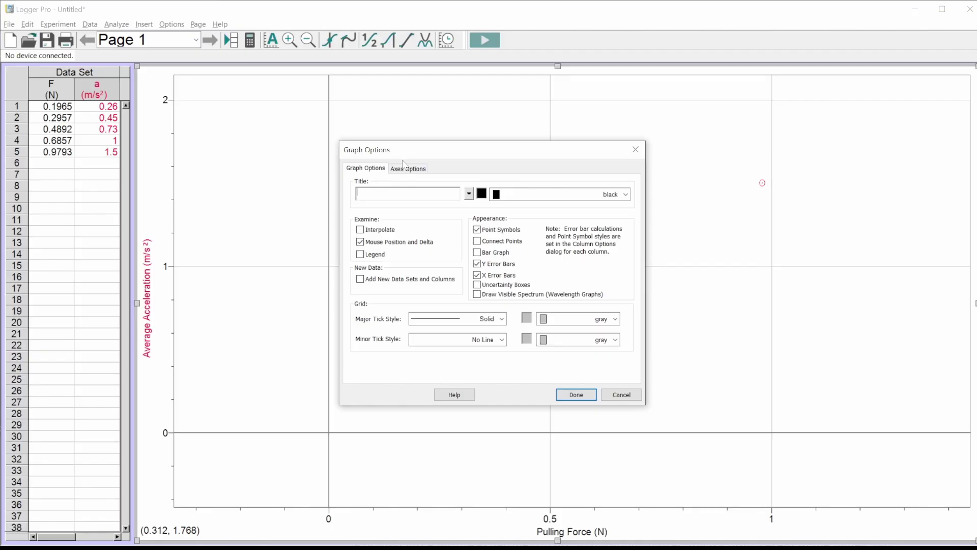
pyautogui.write('Average Acceleration vs. Pulling Force')
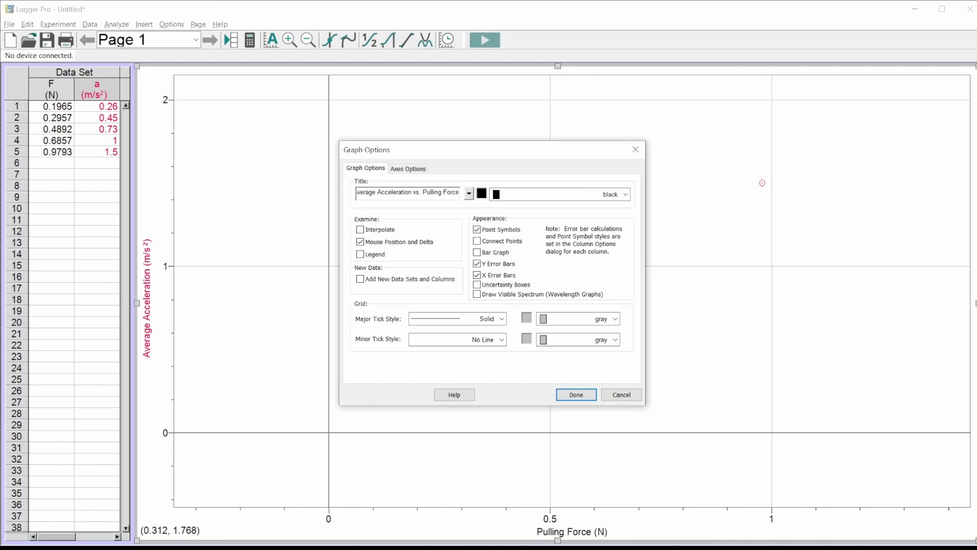
pyautogui.click(582, 400)
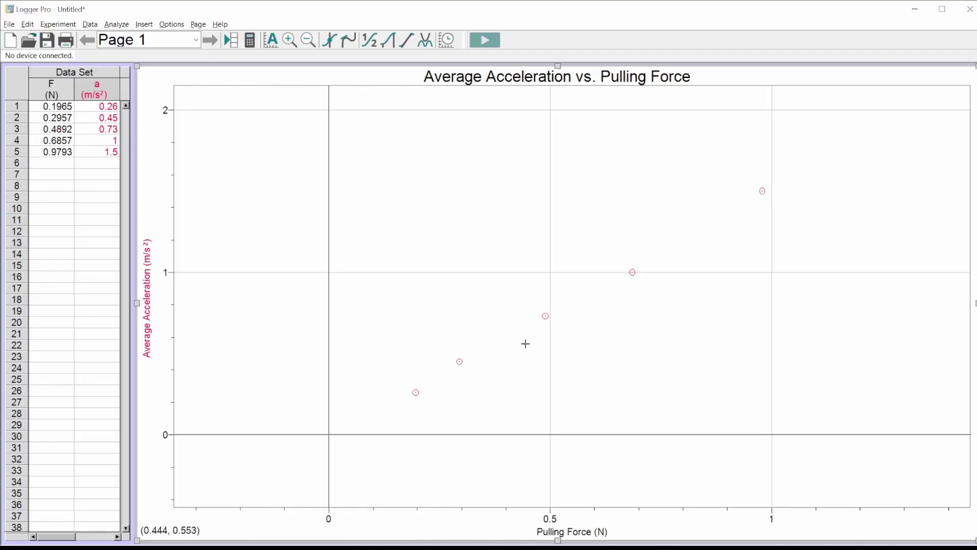
# Look up the pulling force uncertainty in the Excel table and add fixed-value error bars of 0.0005 to the Pulling Force column in Logger Pro
pyautogui.hotkey('alt', 'Tab')
pyautogui.press('Escape')
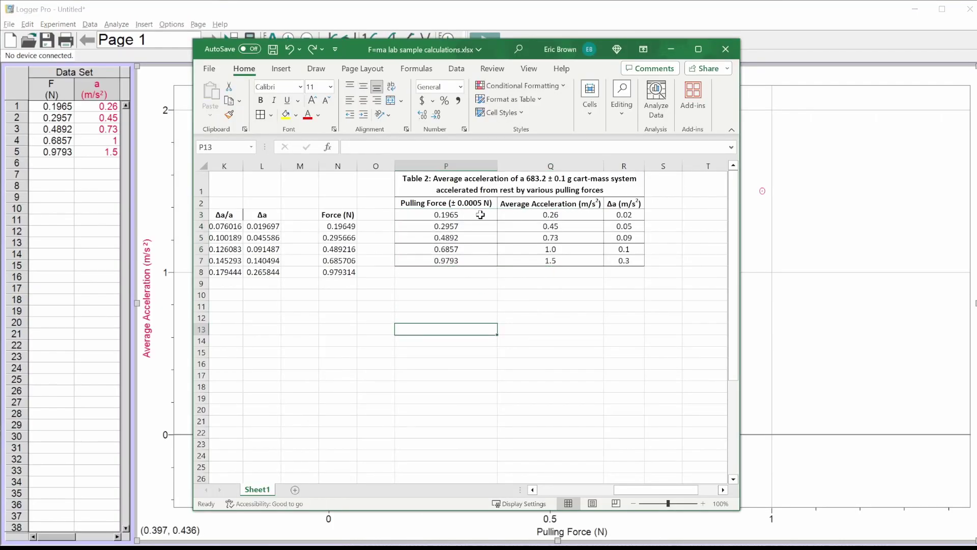
pyautogui.click(469, 206)
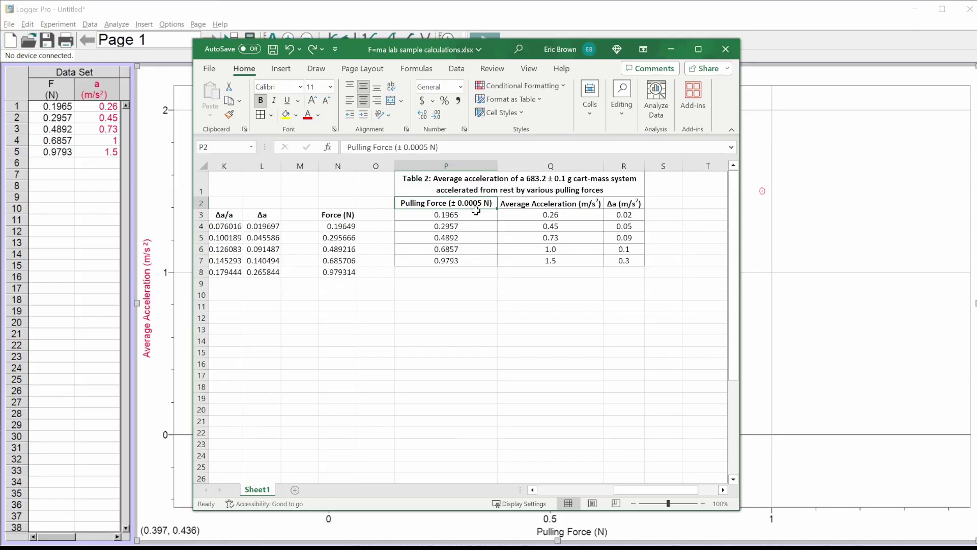
pyautogui.hotkey('alt', 'Tab')
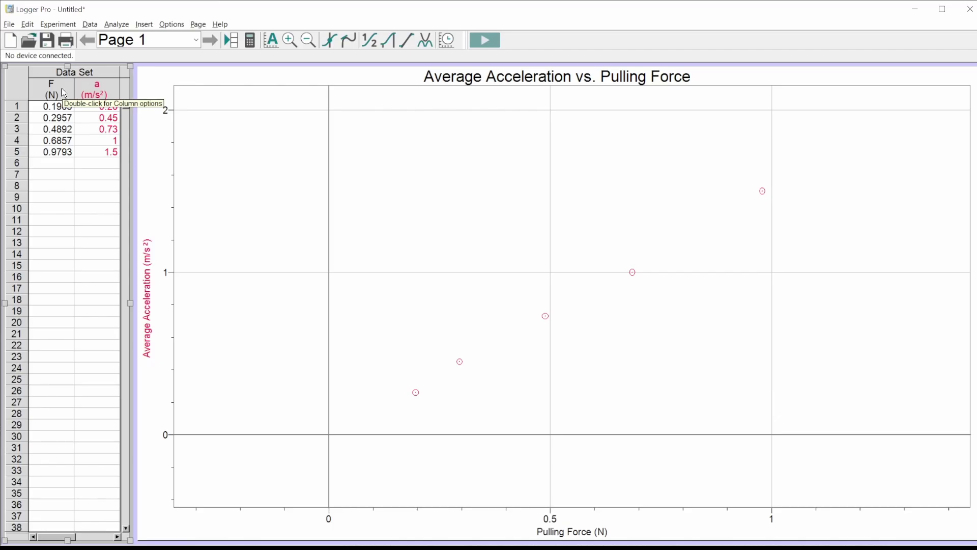
pyautogui.doubleClick(63, 92)
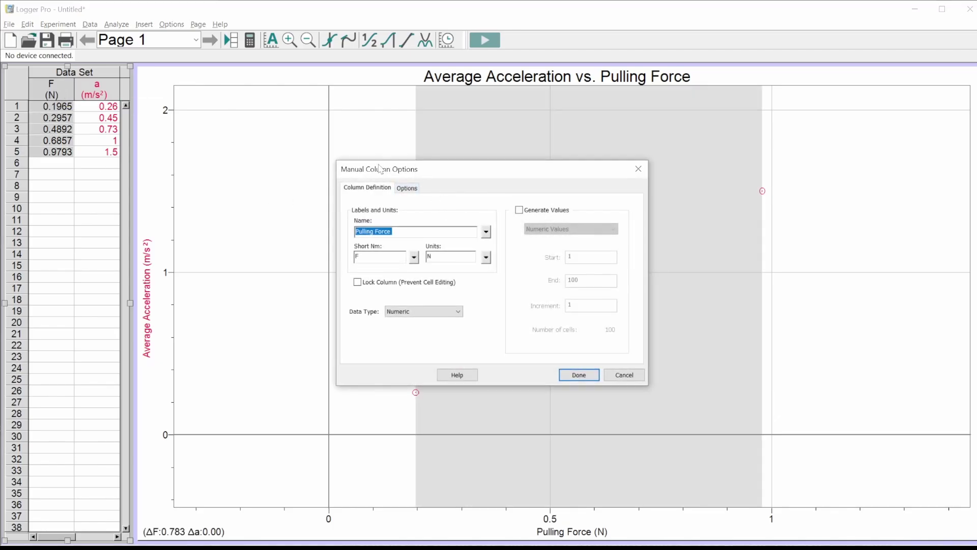
pyautogui.click(408, 189)
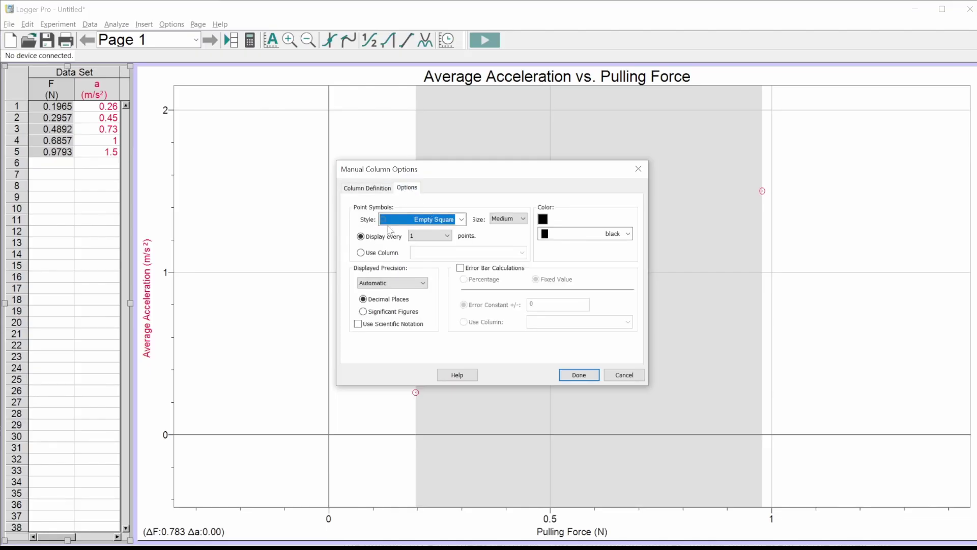
pyautogui.click(461, 269)
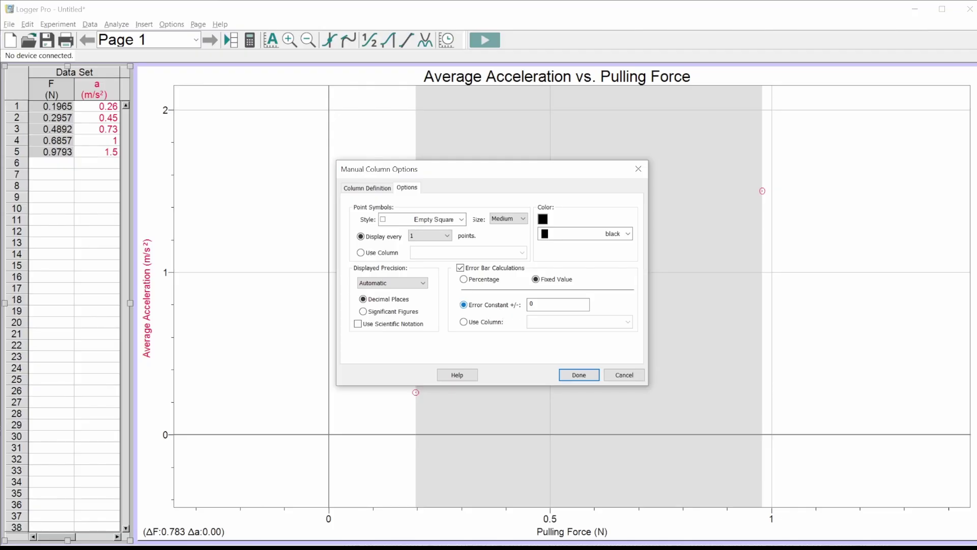
pyautogui.click(532, 304)
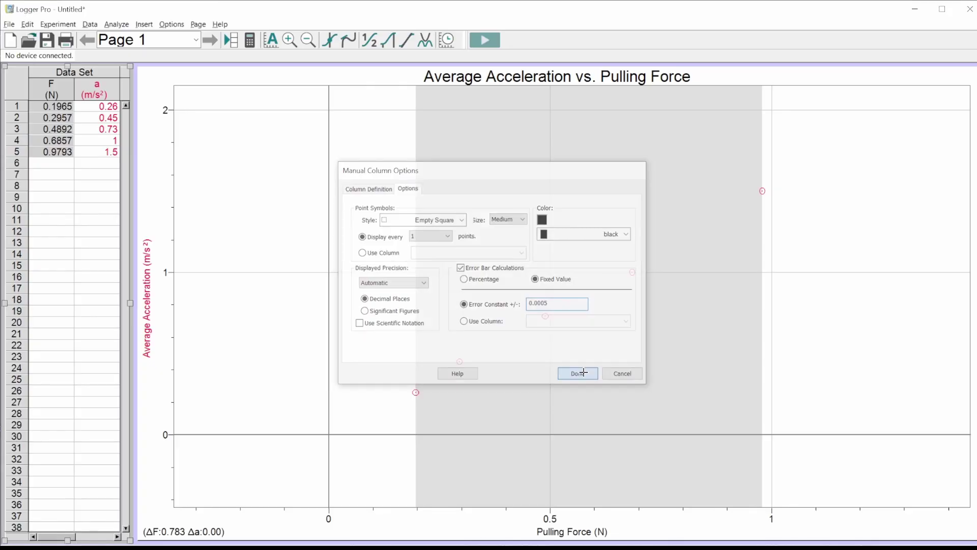
pyautogui.click(586, 377)
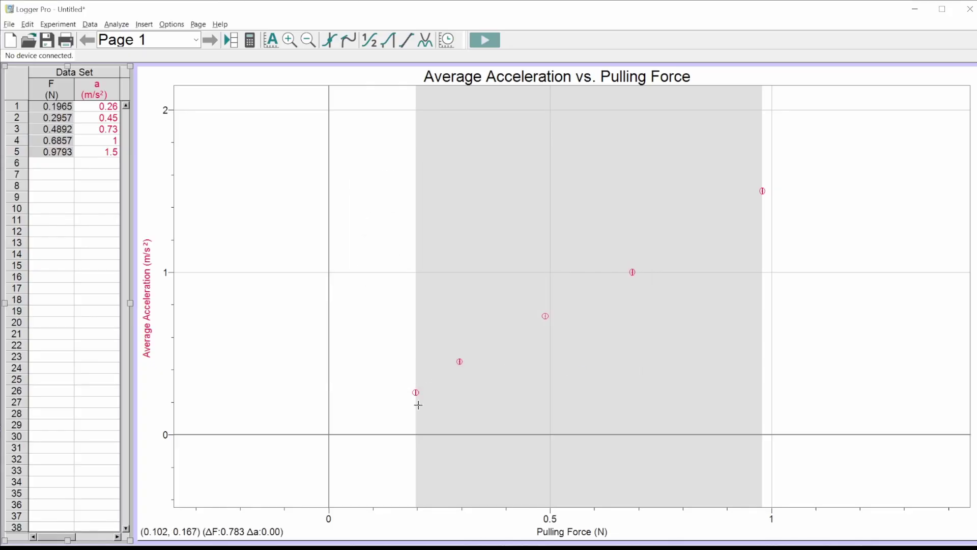
pyautogui.click(519, 387)
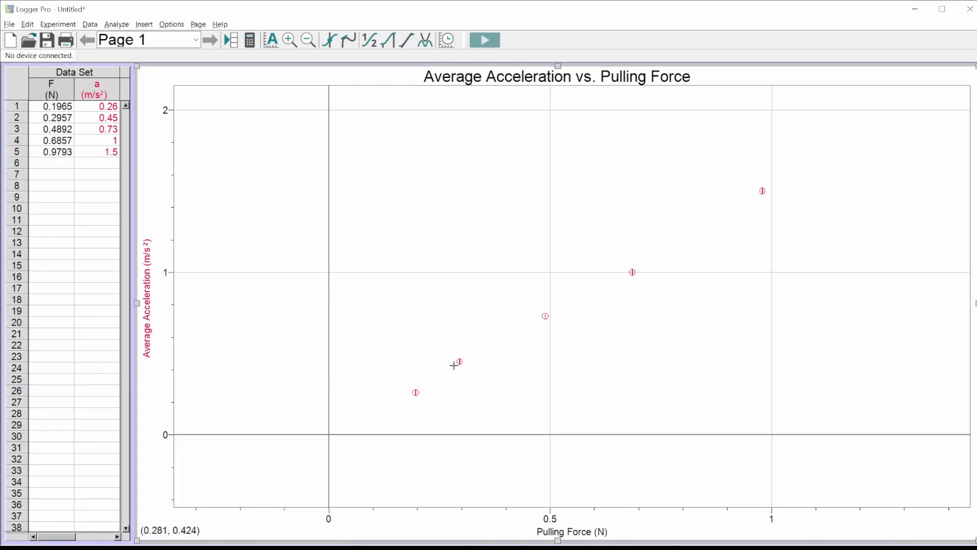
# Zoom in on the second data point to inspect its horizontal error bar, restore the full graph view and clear the selection
pyautogui.moveTo(456, 355); pyautogui.dragTo(466, 367)
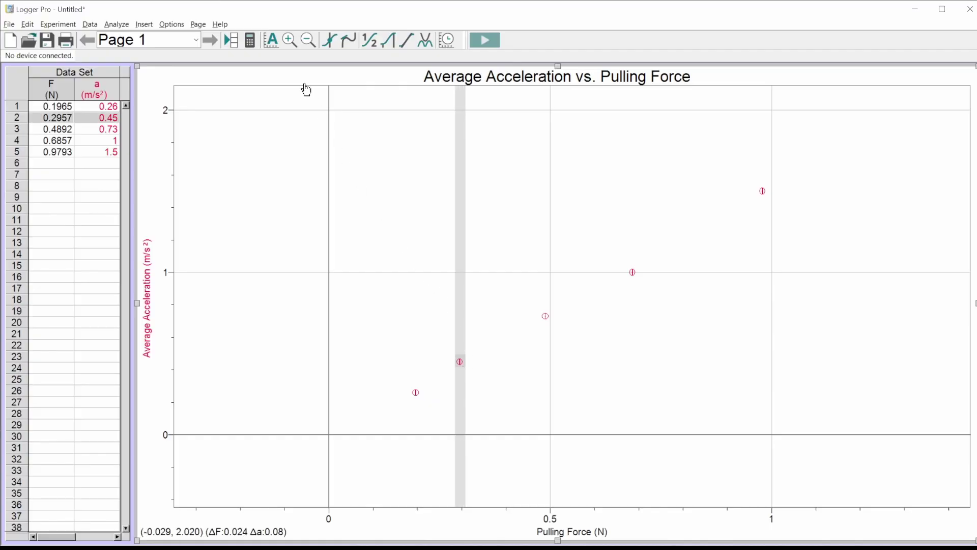
pyautogui.click(290, 40)
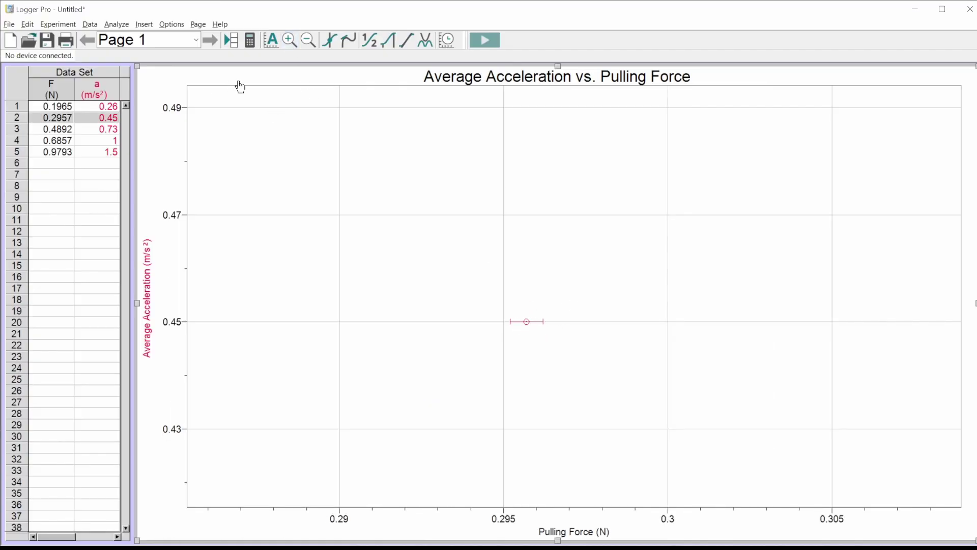
pyautogui.click(308, 40)
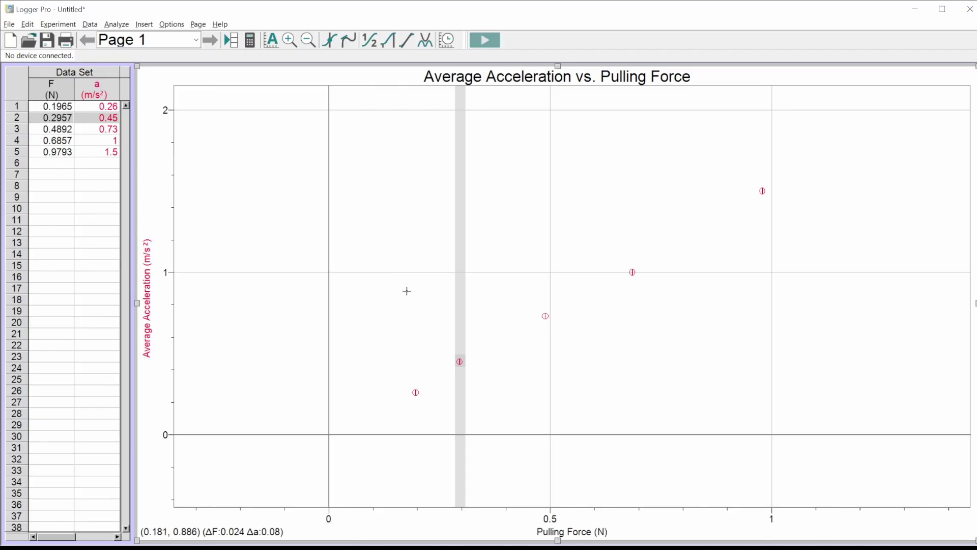
pyautogui.click(439, 315)
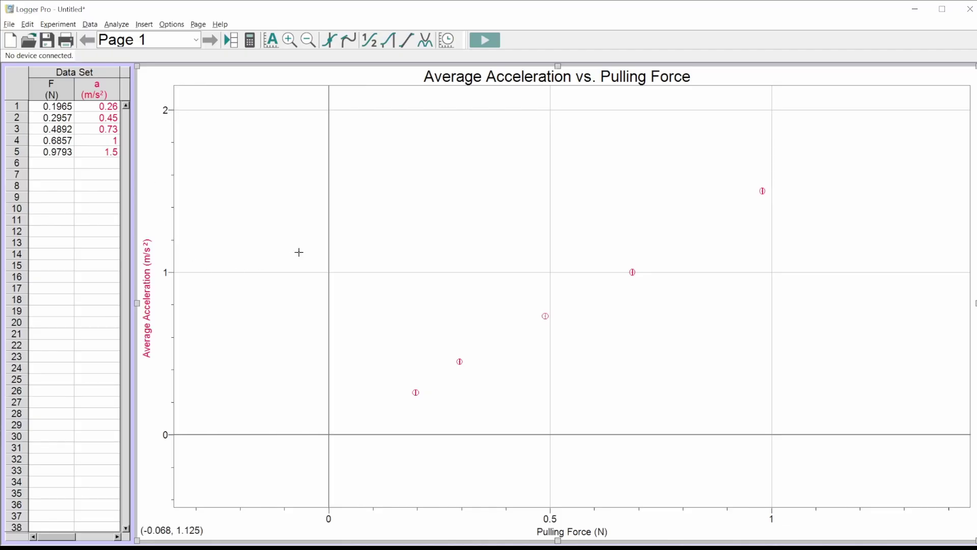
# Switch to Excel, examine the individual Δa uncertainties of the average acceleration in Table 2, and return to Logger Pro
pyautogui.hotkey('alt', 'Tab')
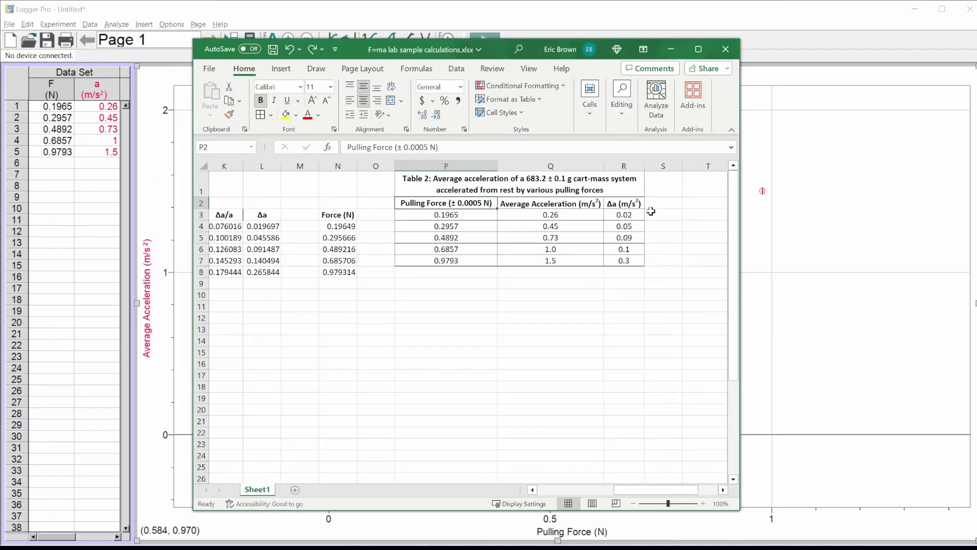
pyautogui.click(624, 214)
pyautogui.doubleClick(624, 214)
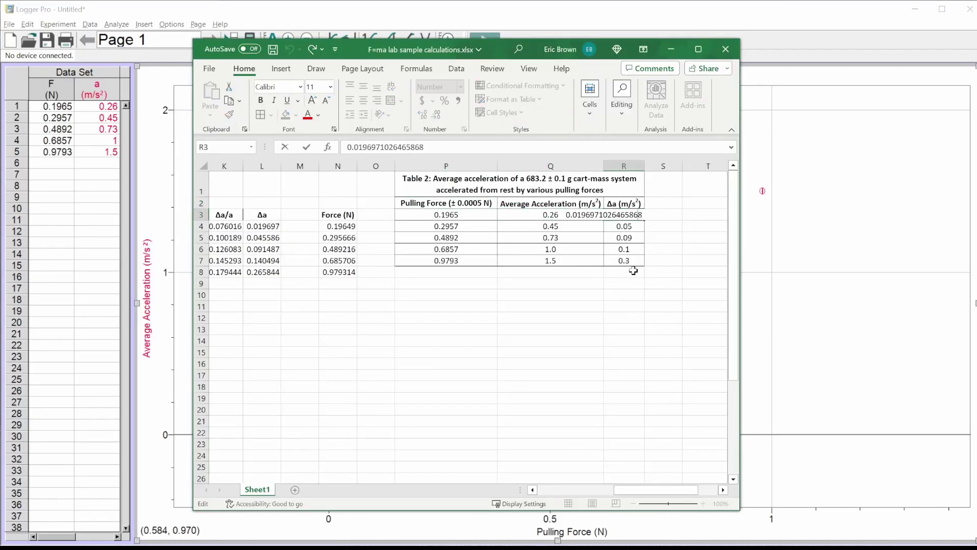
pyautogui.press('Escape')
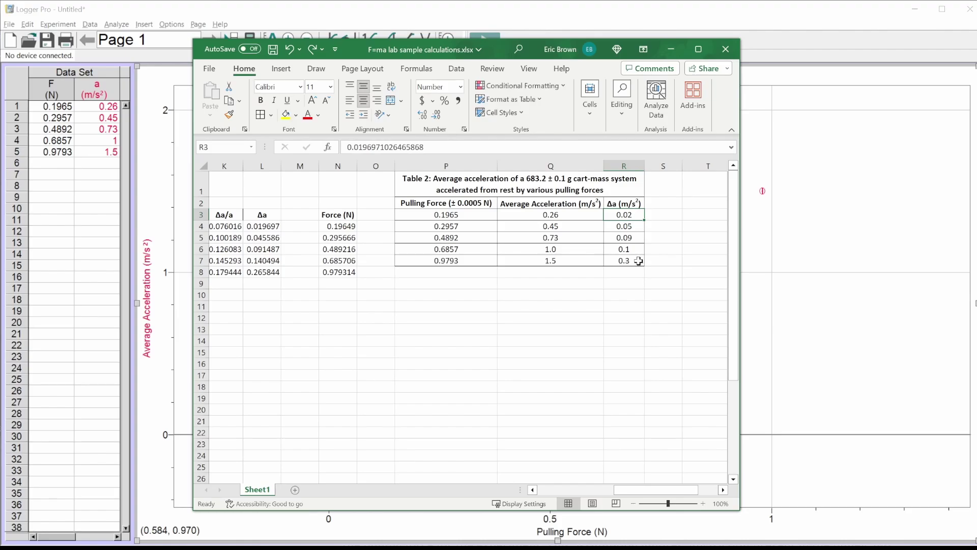
pyautogui.doubleClick(641, 260)
pyautogui.press('Return')
pyautogui.press('Return')
pyautogui.press('Return')
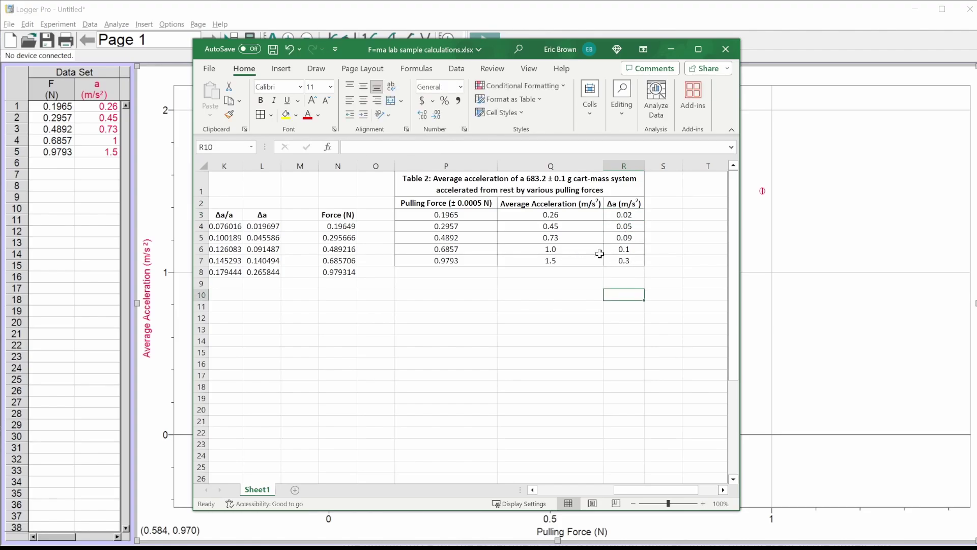
pyautogui.click(616, 214)
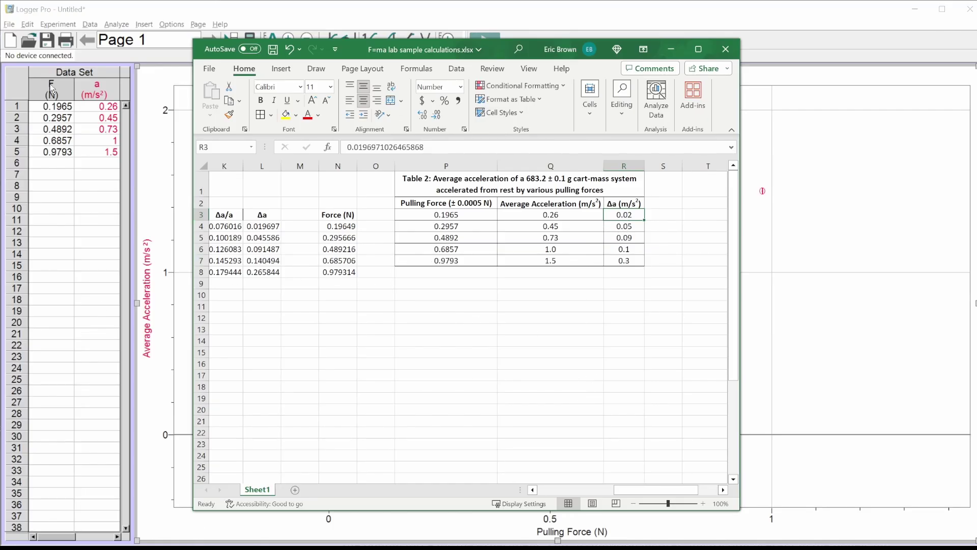
pyautogui.click(163, 15)
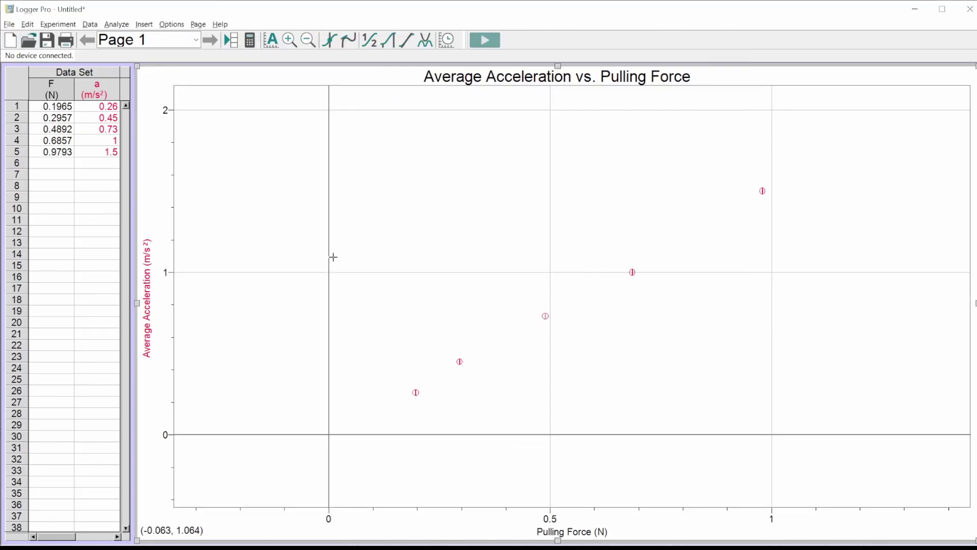
# Add a new manual column named "Acceleration Uncertainty" to the data set
pyautogui.click(91, 24)
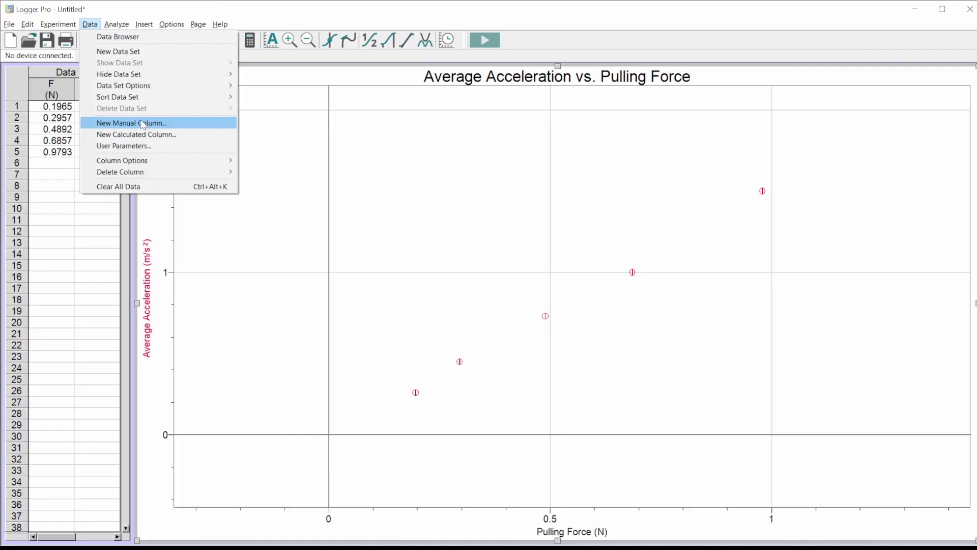
pyautogui.click(142, 124)
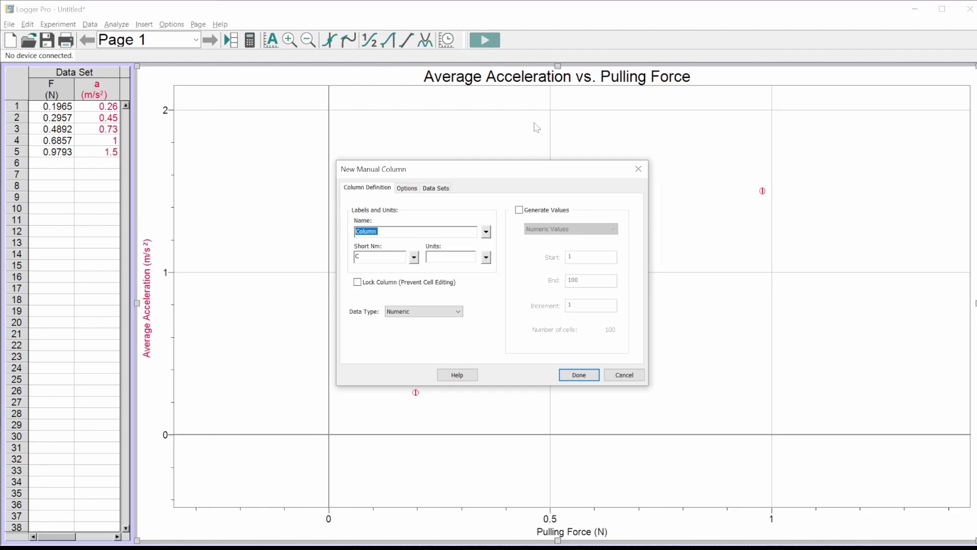
pyautogui.write('Acceleration Uncertainty')
pyautogui.click(579, 375)
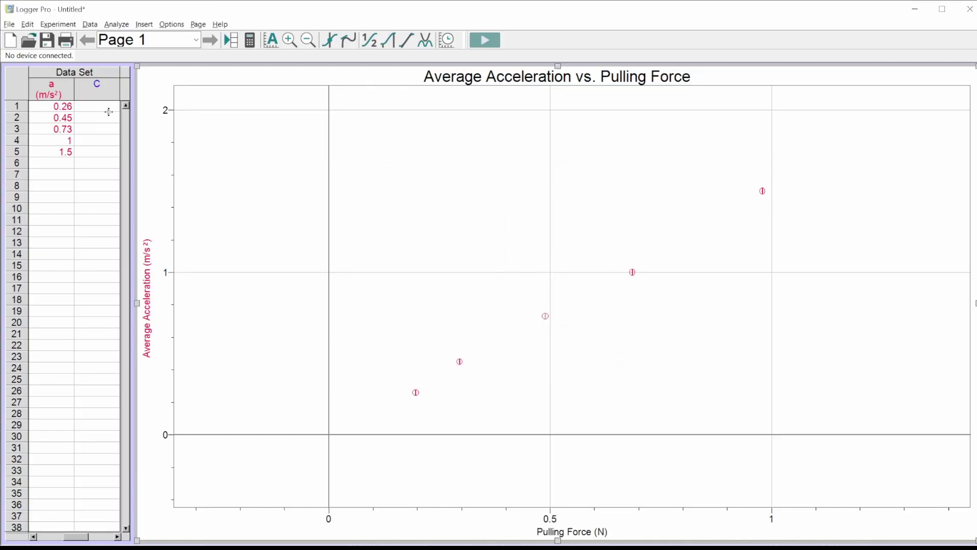
# Widen the data table to fit all three columns and narrow the graph so the two sit side by side
pyautogui.click(105, 289)
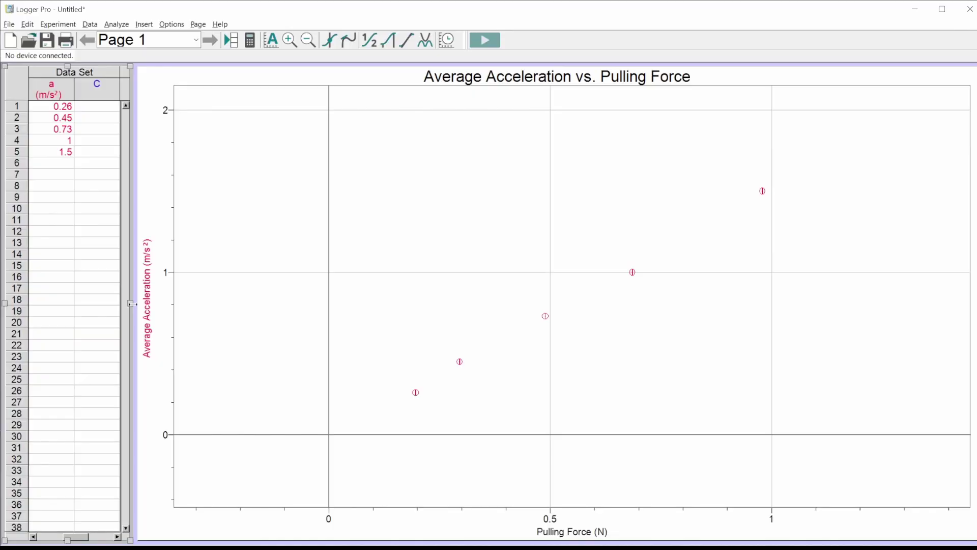
pyautogui.doubleClick(132, 304)
pyautogui.click(568, 365)
pyautogui.moveTo(129, 303); pyautogui.dragTo(214, 303)
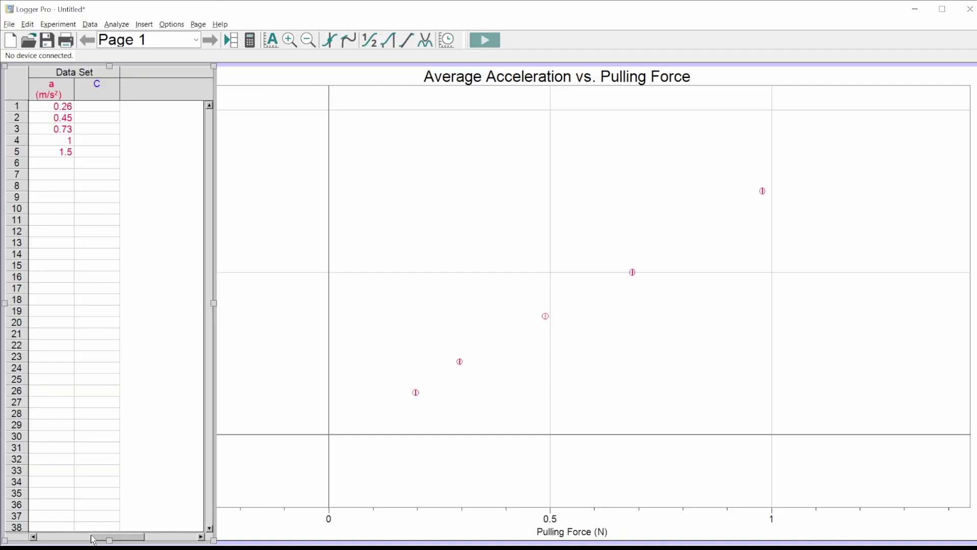
pyautogui.moveTo(92, 537); pyautogui.dragTo(36, 539)
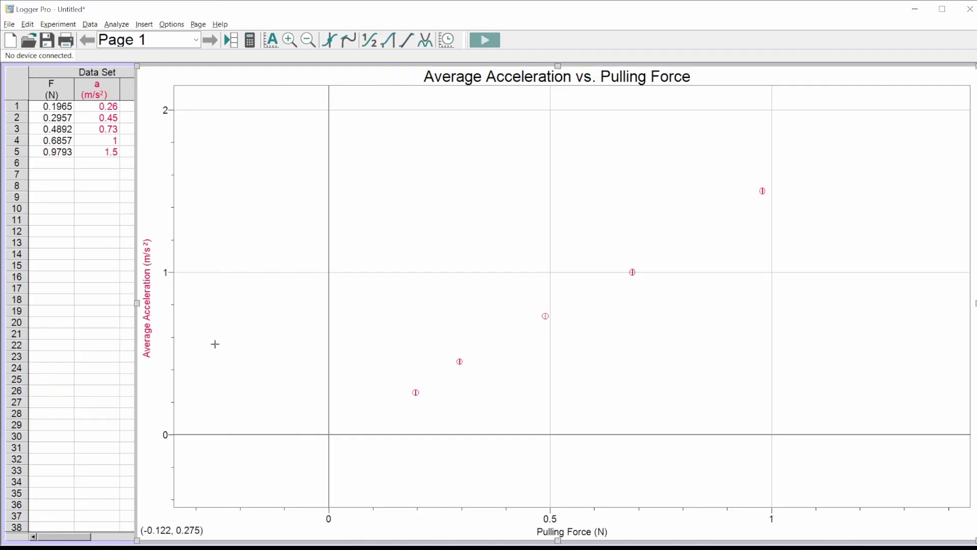
pyautogui.moveTo(134, 302); pyautogui.dragTo(219, 298)
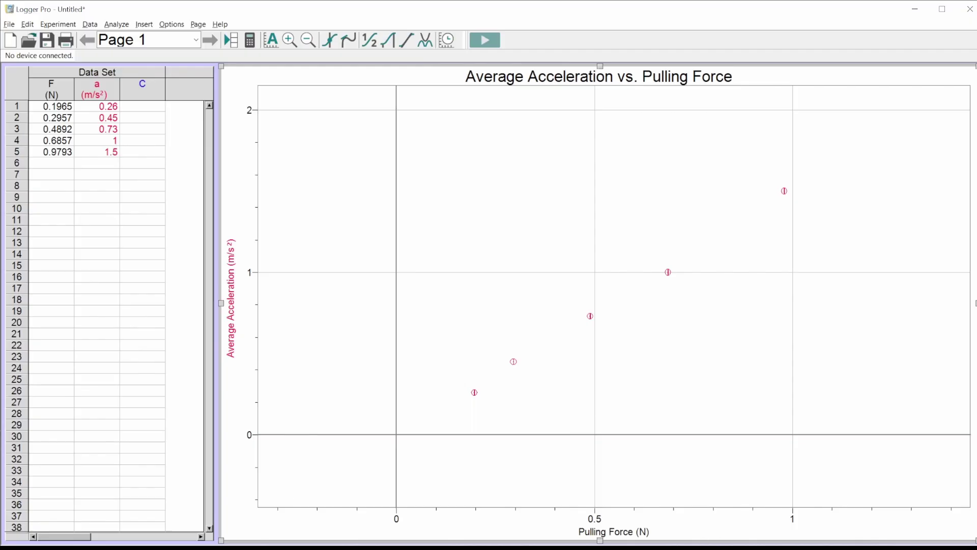
# Copy the five Δa values (R3:R7) from the Excel table and paste them into Logger Pro's Acceleration Uncertainty column, starting at row 1
pyautogui.click(717, 542)
pyautogui.moveTo(620, 217); pyautogui.dragTo(629, 261)
pyautogui.hotkey('ctrl', 'c')
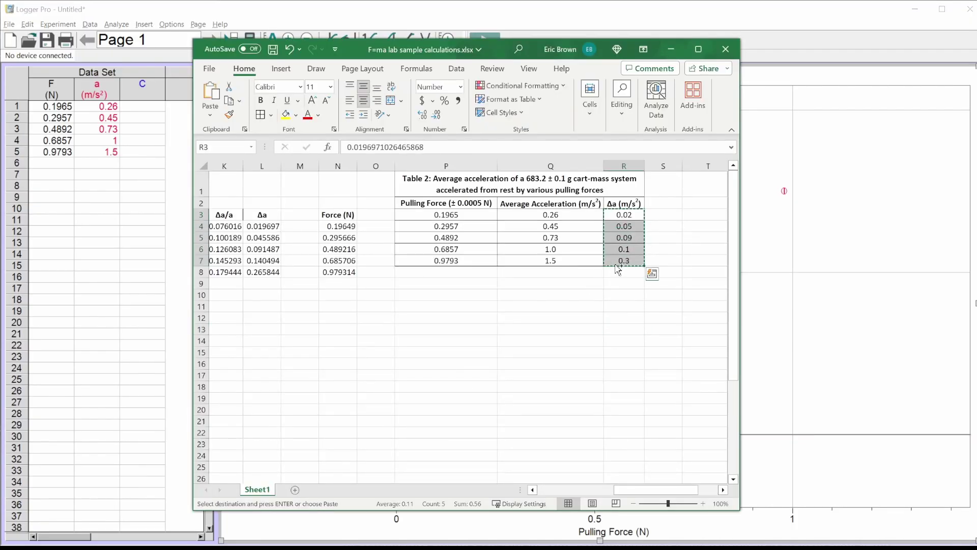
pyautogui.click(144, 107)
pyautogui.click(147, 107)
pyautogui.hotkey('ctrl', 'v')
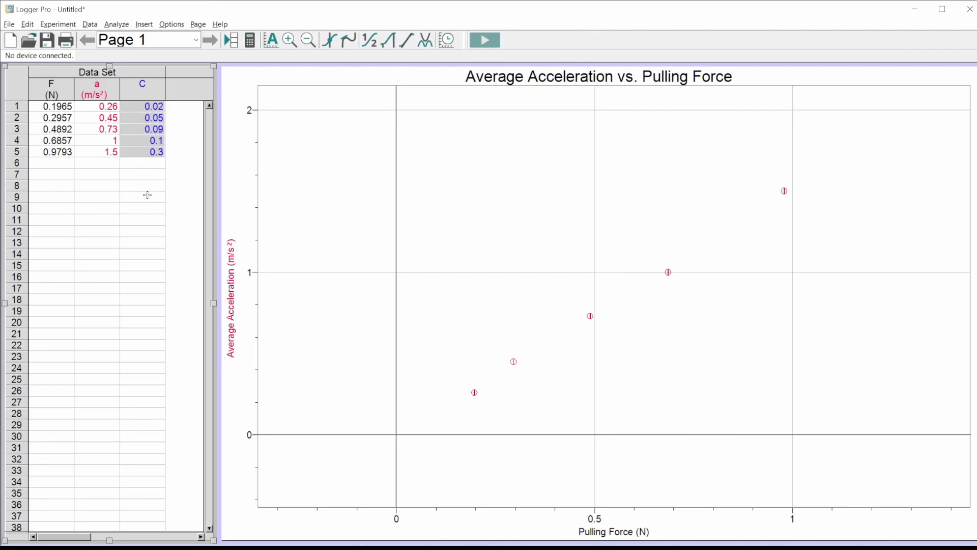
# Enable fixed-value error bars for the Average Acceleration column, taking the errors from the Acceleration Uncertainty column
pyautogui.click(105, 92)
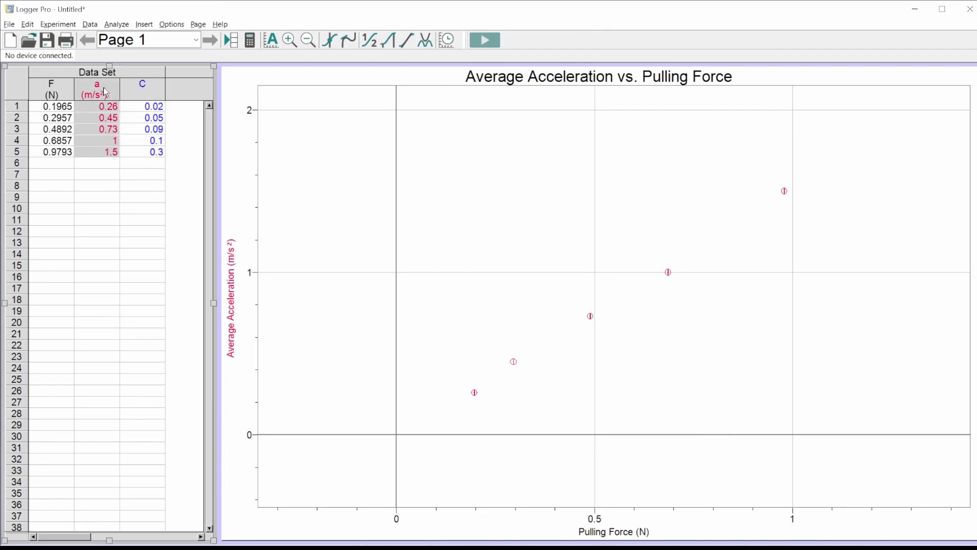
pyautogui.click(156, 97)
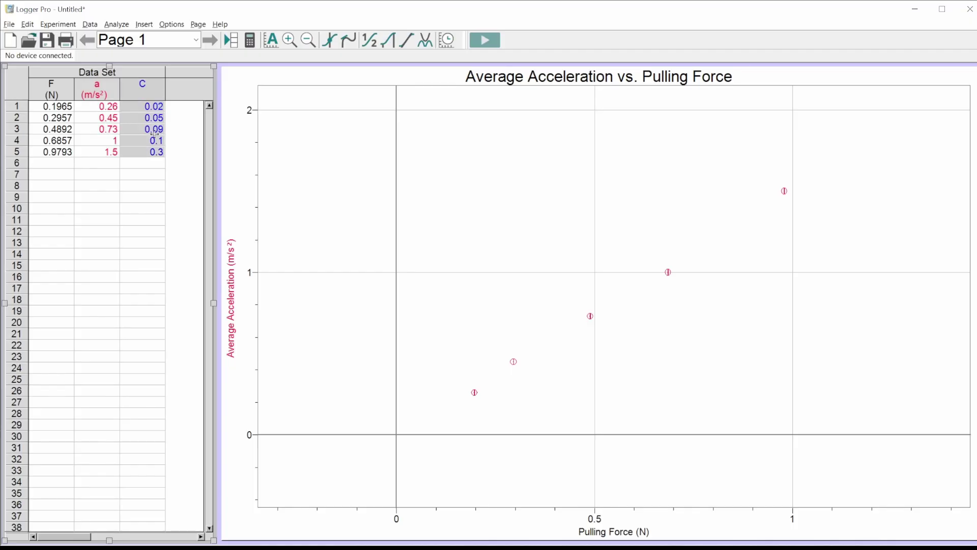
pyautogui.click(100, 92)
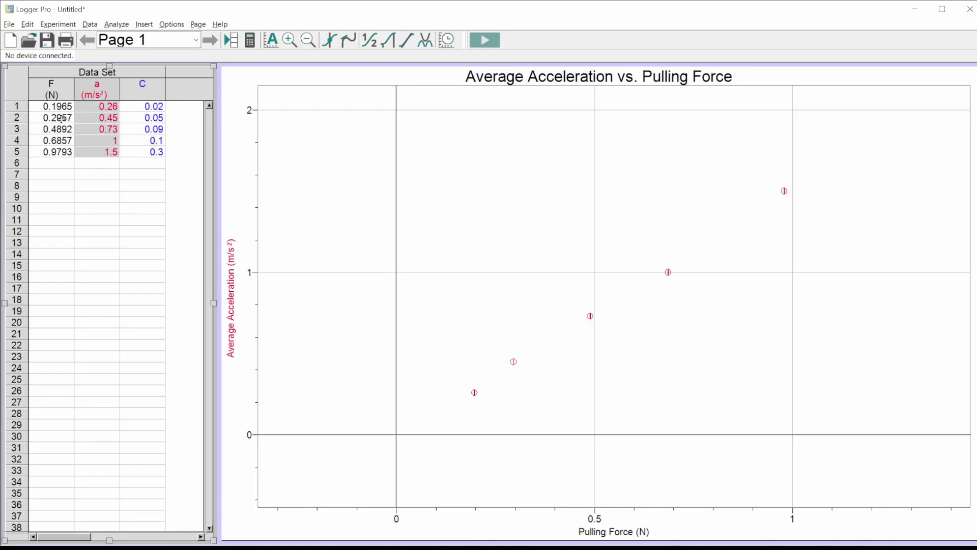
pyautogui.doubleClick(101, 90)
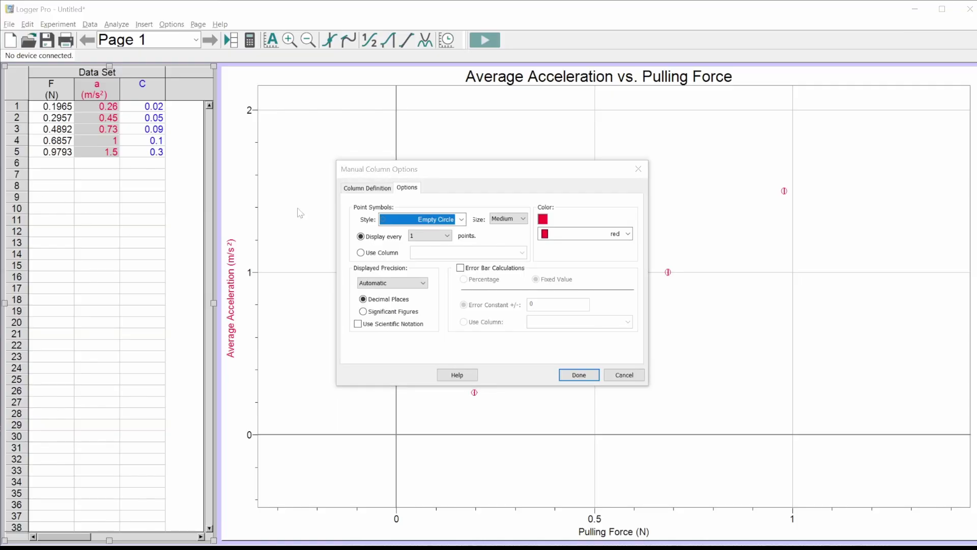
pyautogui.click(367, 188)
pyautogui.click(407, 187)
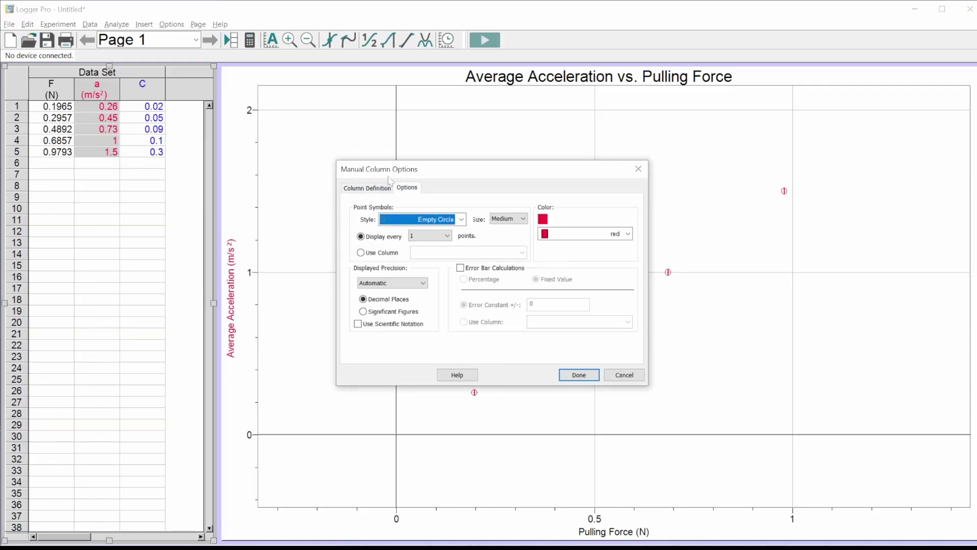
pyautogui.click(461, 269)
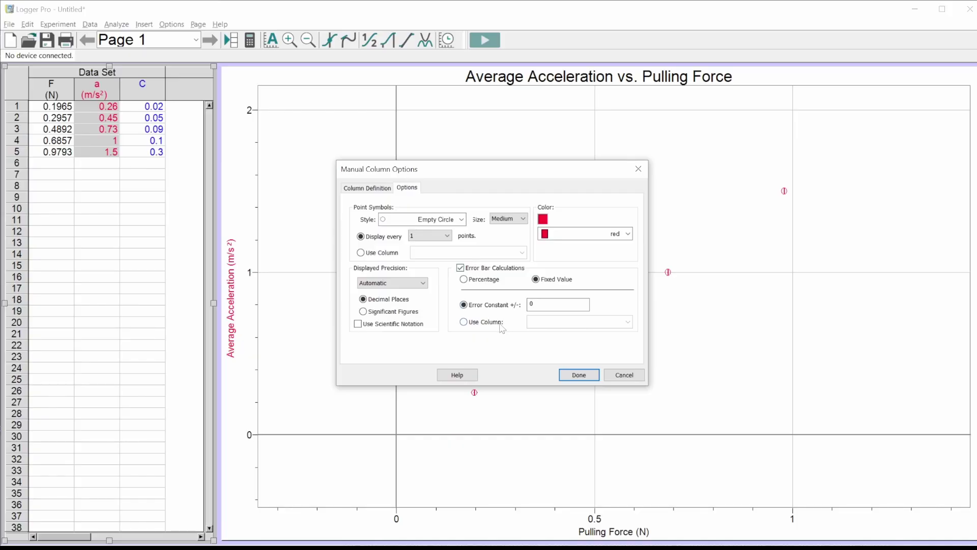
pyautogui.click(464, 321)
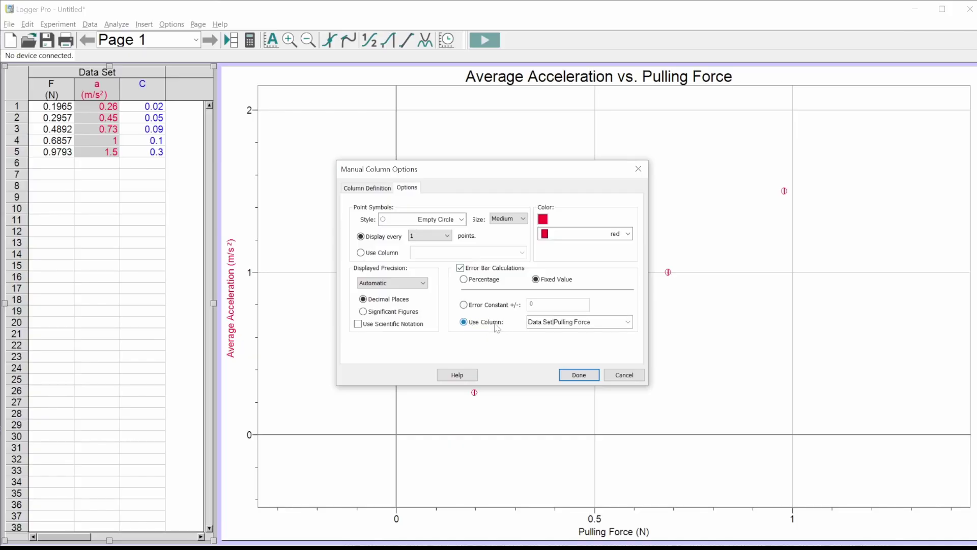
pyautogui.click(554, 322)
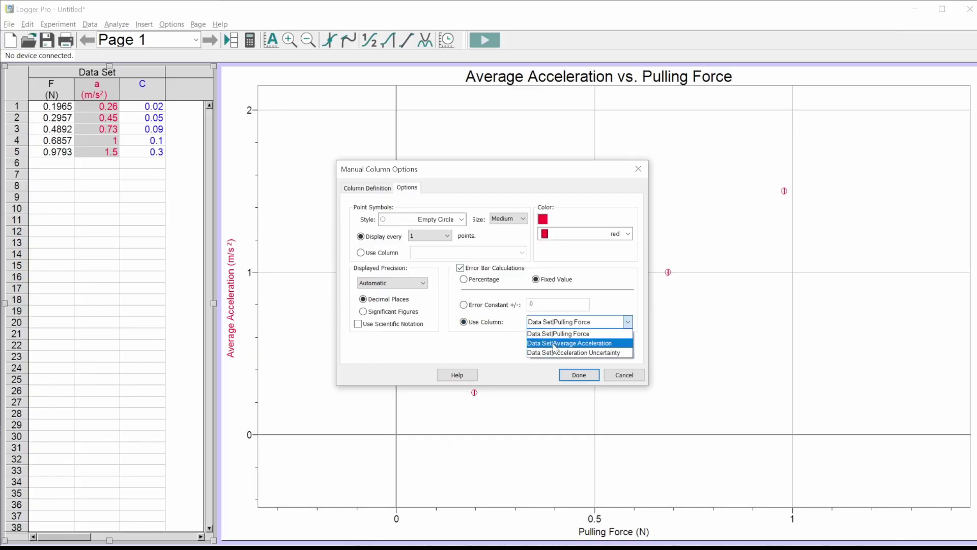
pyautogui.click(590, 353)
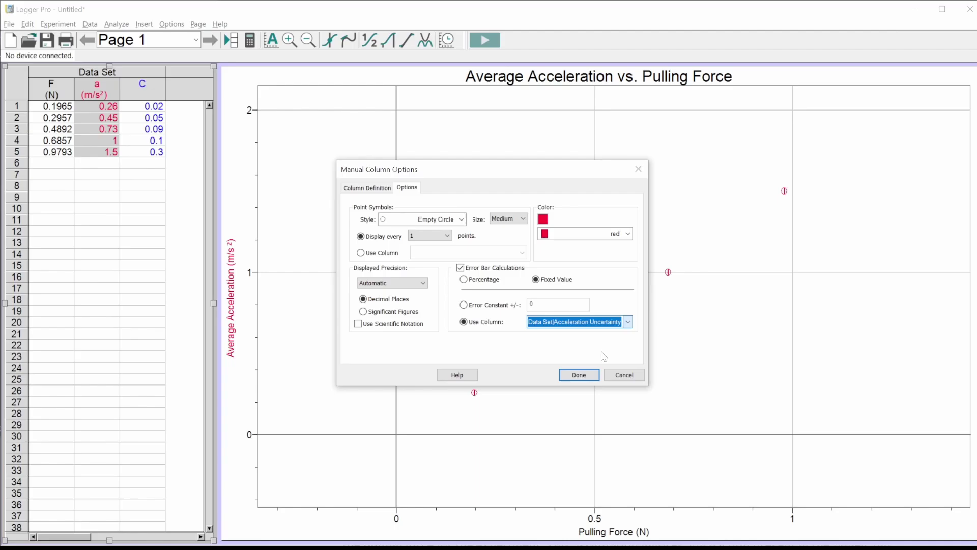
pyautogui.click(579, 375)
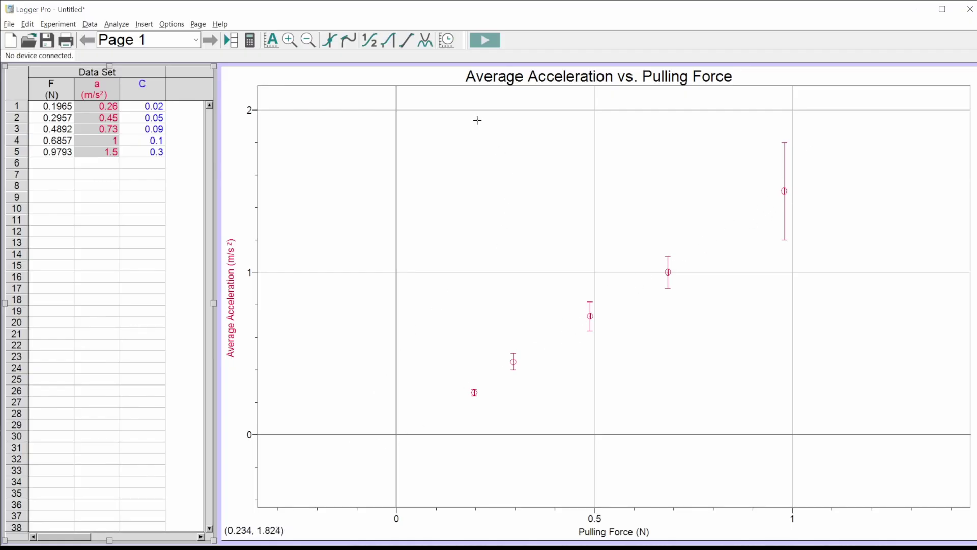
# Add a linear fit to the graph and move its results box to clear space above the line, nearer the graph's centre
pyautogui.click(407, 40)
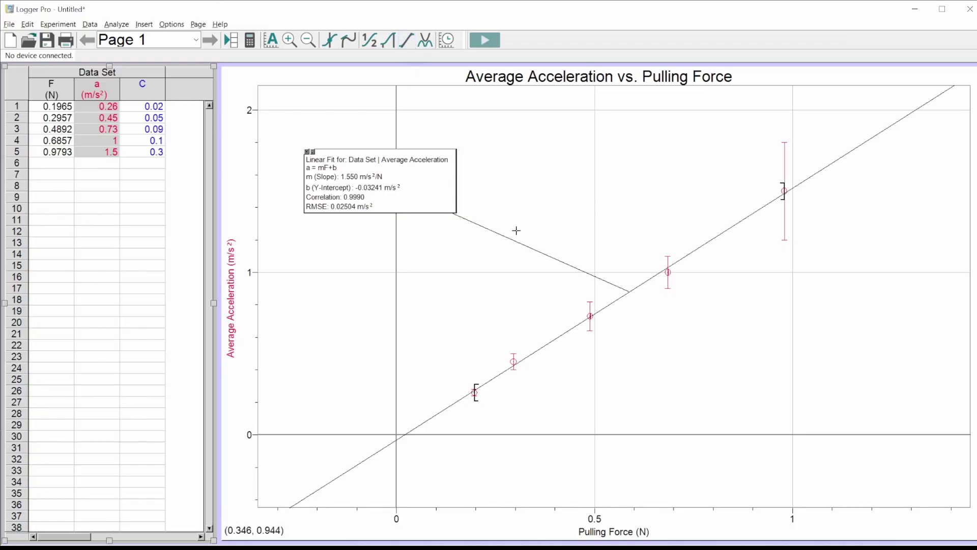
pyautogui.moveTo(438, 188); pyautogui.dragTo(550, 173)
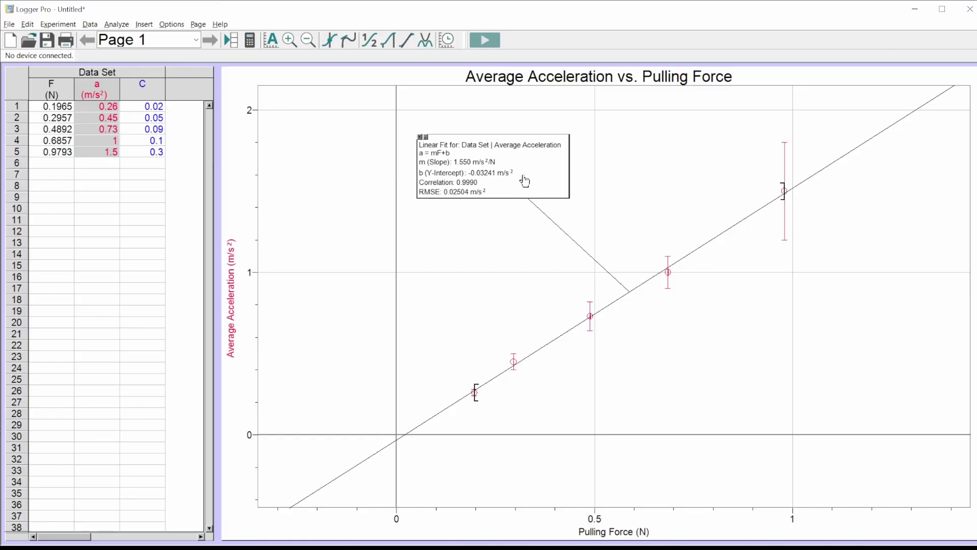
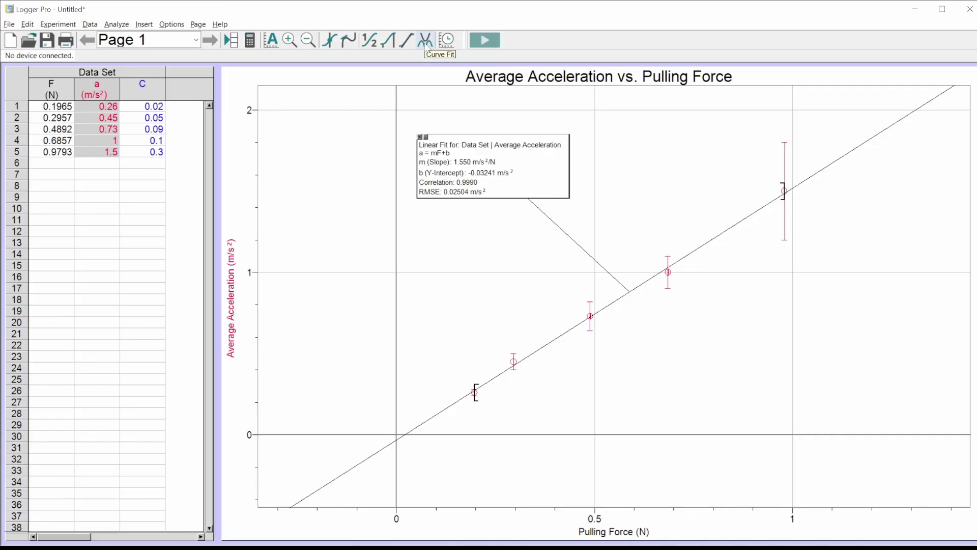
# Add a manual mF+b curve fit starting from the automatically fitted coefficients, and move its results box below the linear fit's box
pyautogui.click(425, 45)
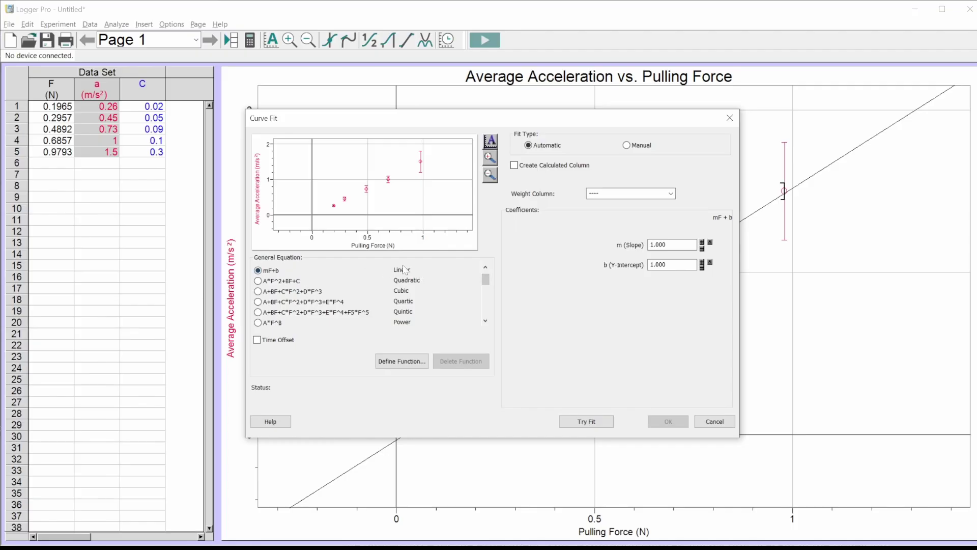
pyautogui.click(584, 423)
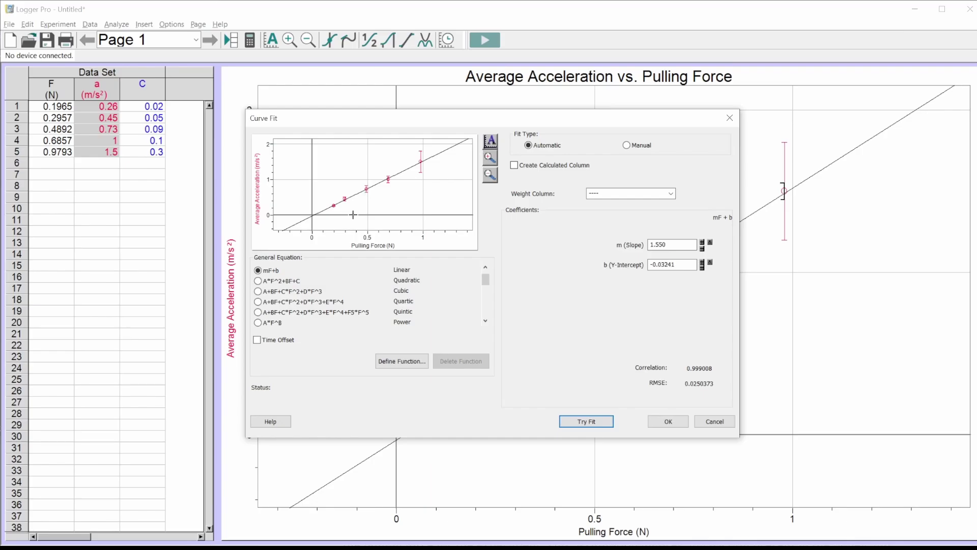
pyautogui.click(628, 147)
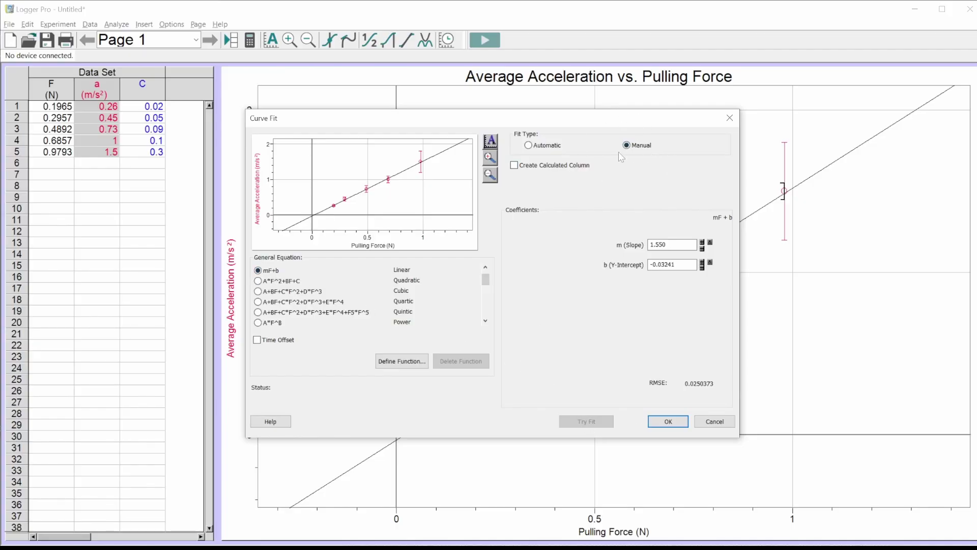
pyautogui.click(657, 421)
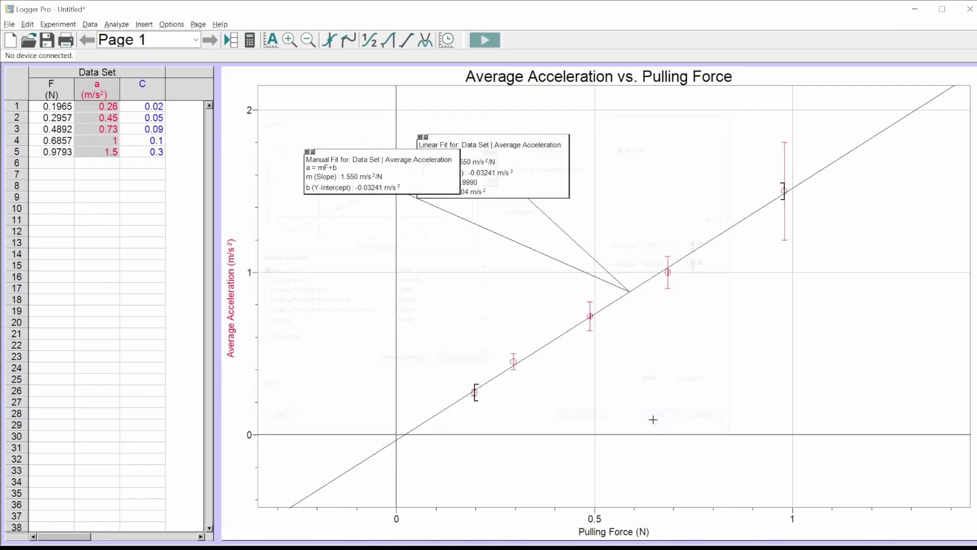
pyautogui.click(382, 146)
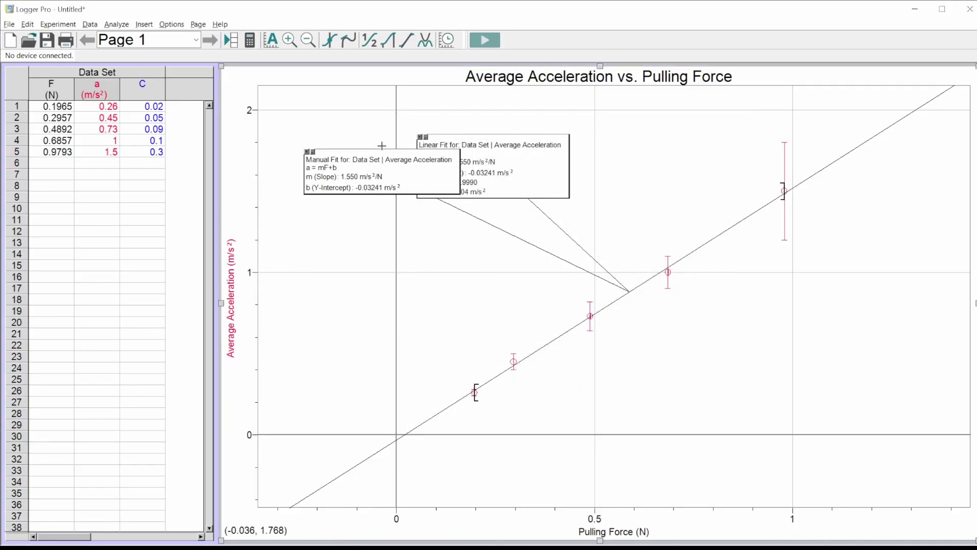
pyautogui.moveTo(374, 160)
pyautogui.mouseDown()
pyautogui.moveTo(402, 262)
pyautogui.moveTo(413, 263)
pyautogui.mouseUp()
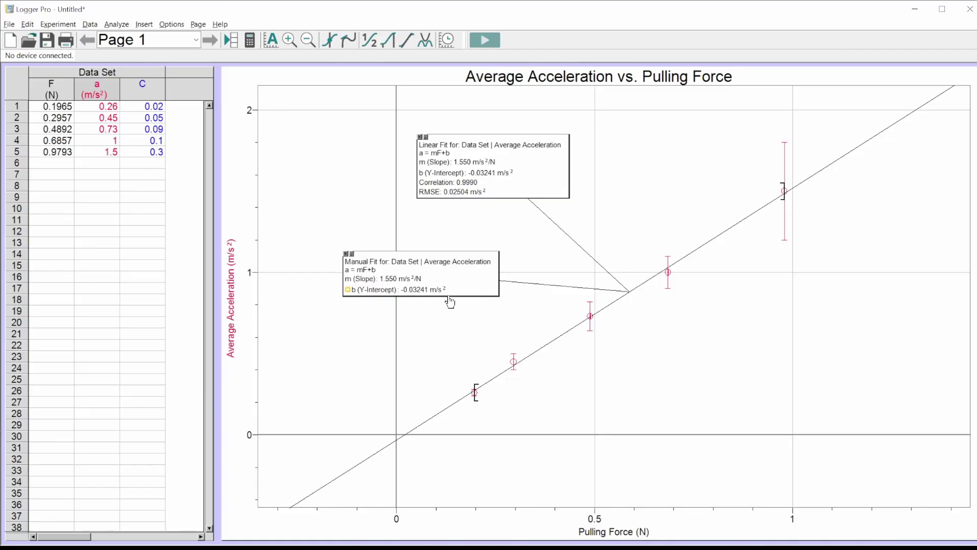
# Enable line dragging for the manual fit and change its colour to cornflower
pyautogui.doubleClick(386, 261)
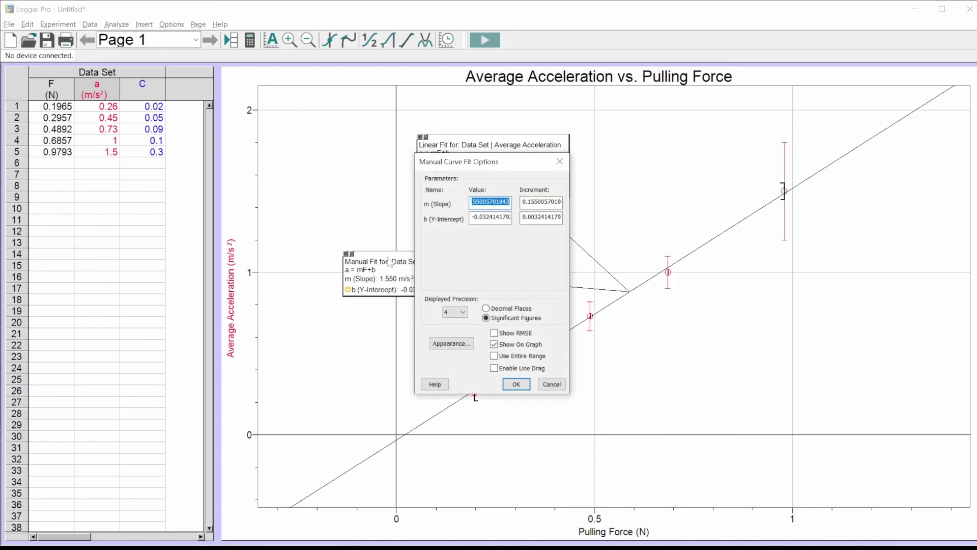
pyautogui.click(493, 370)
pyautogui.click(445, 349)
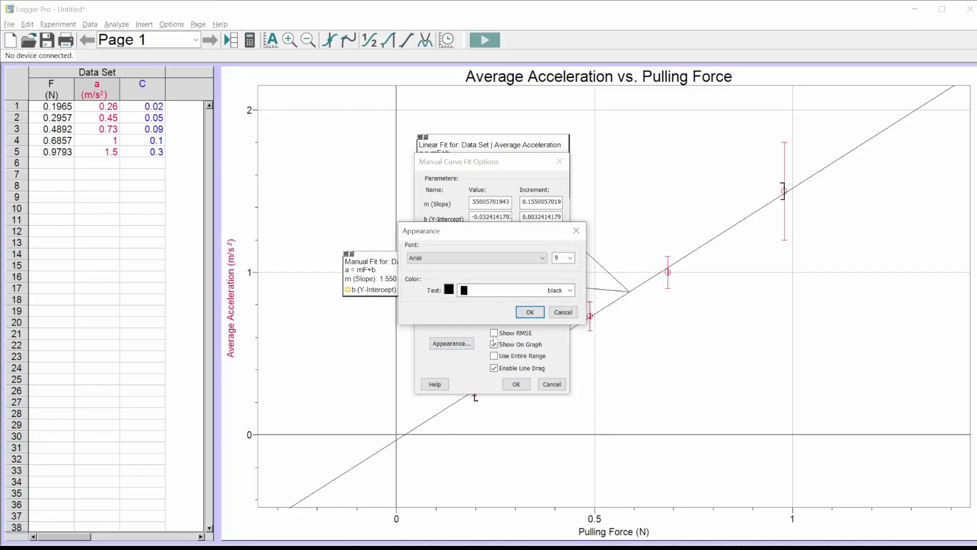
pyautogui.click(573, 292)
pyautogui.scroll(-6, 543, 348)
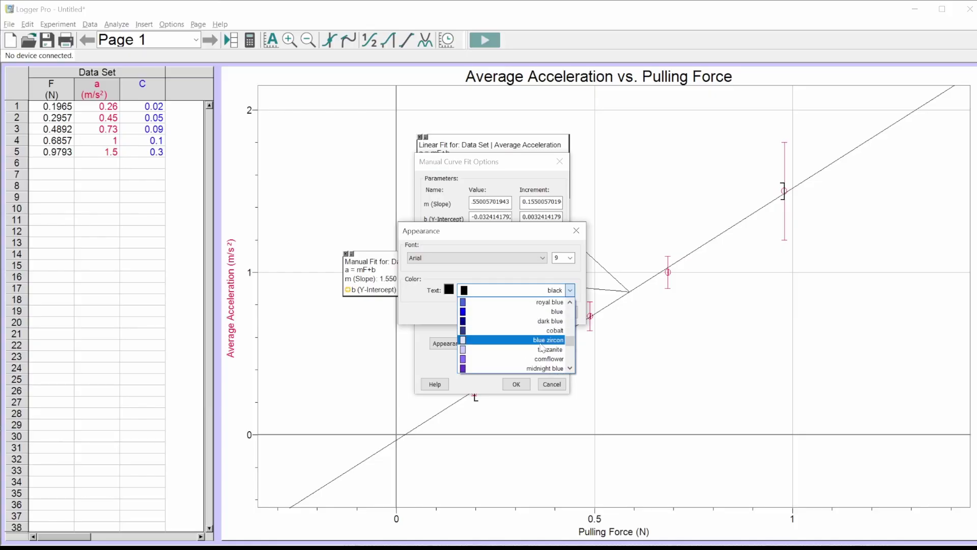
pyautogui.scroll(3, 514, 352)
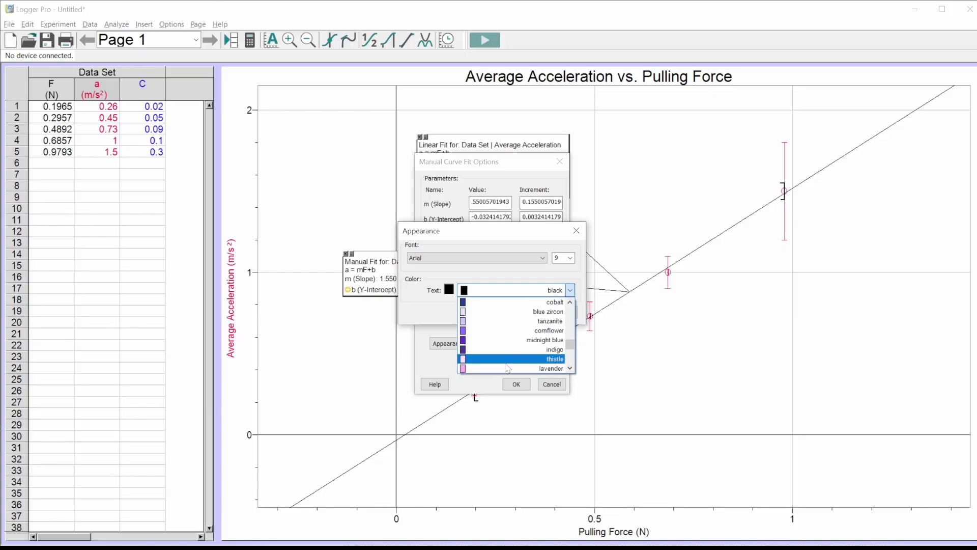
pyautogui.click(531, 332)
pyautogui.click(531, 315)
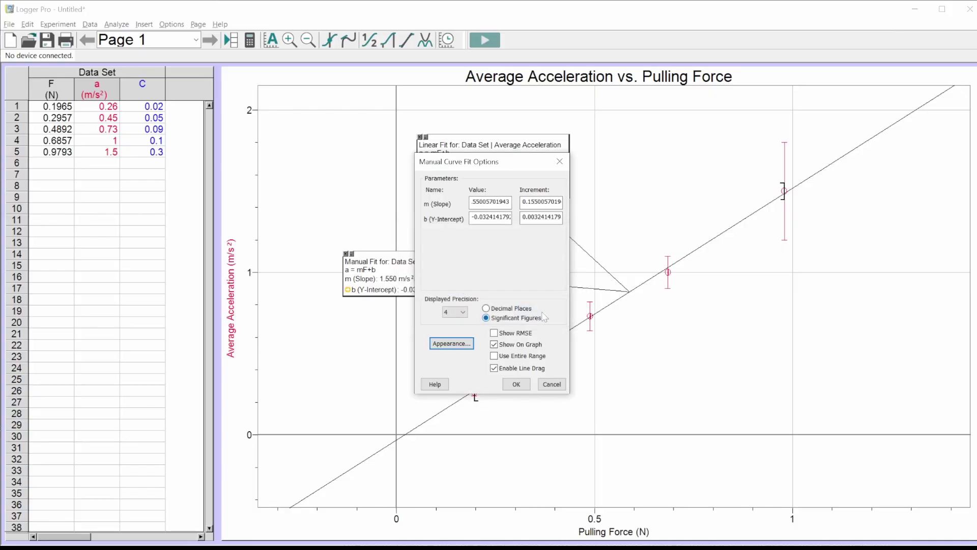
pyautogui.click(523, 385)
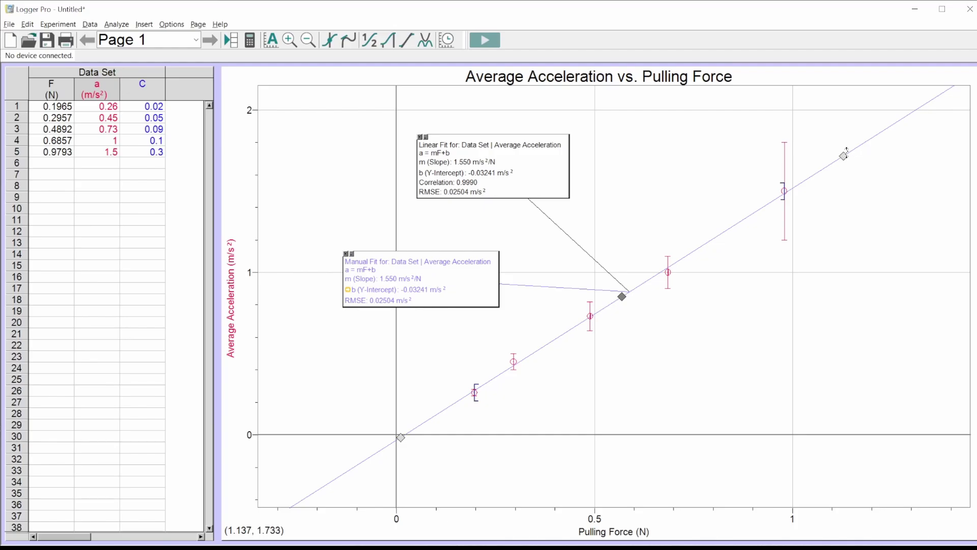
# Steepen the cornflower manual fit line to a slope of about 1.925 and a y-intercept of about -0.126
pyautogui.moveTo(845, 154); pyautogui.dragTo(808, 128)
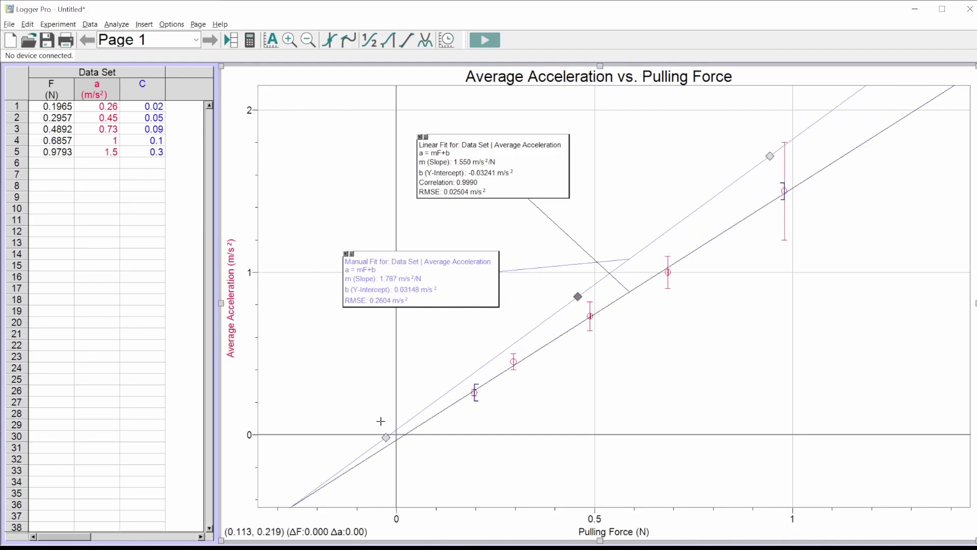
pyautogui.moveTo(383, 436); pyautogui.dragTo(405, 447)
pyautogui.doubleClick(778, 157)
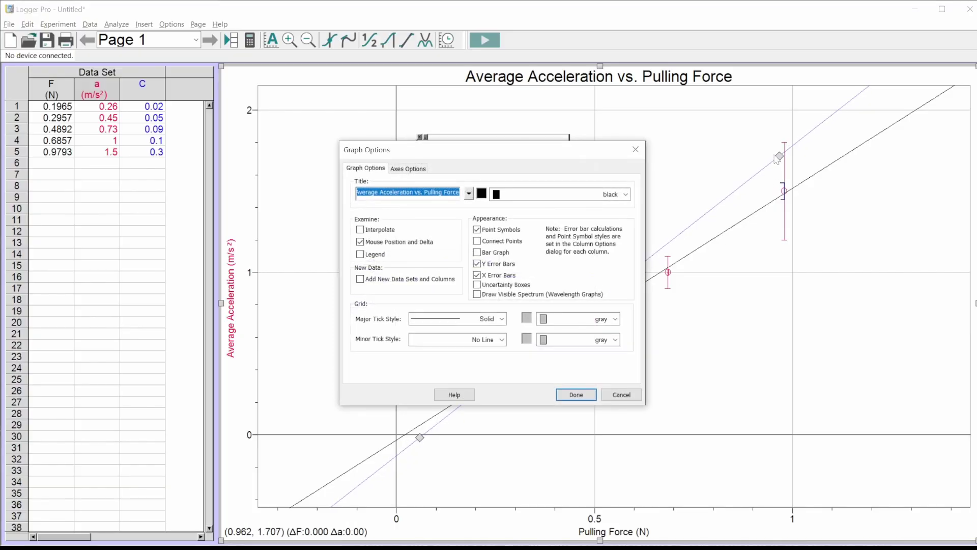
pyautogui.click(622, 394)
pyautogui.moveTo(777, 159); pyautogui.dragTo(783, 150)
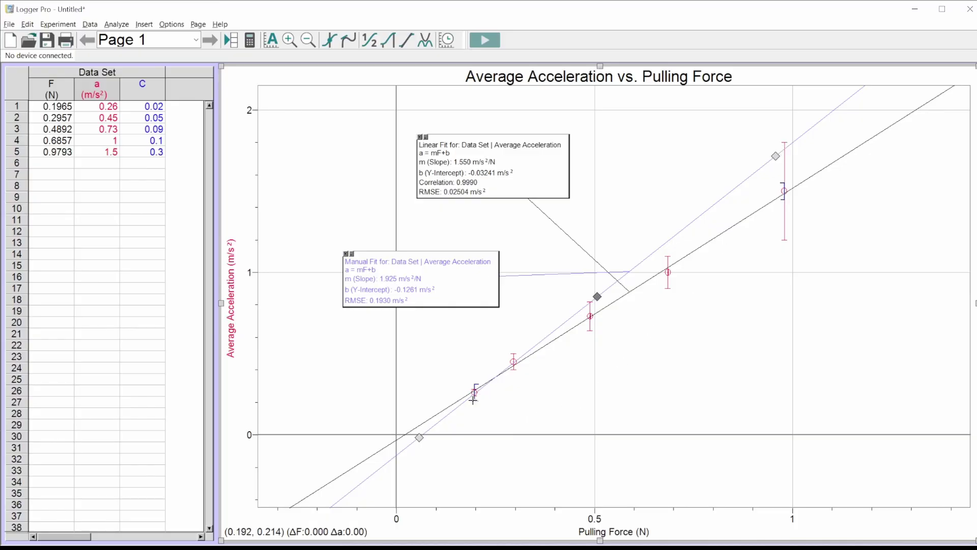
pyautogui.moveTo(472, 400); pyautogui.dragTo(477, 399)
pyautogui.click(496, 397)
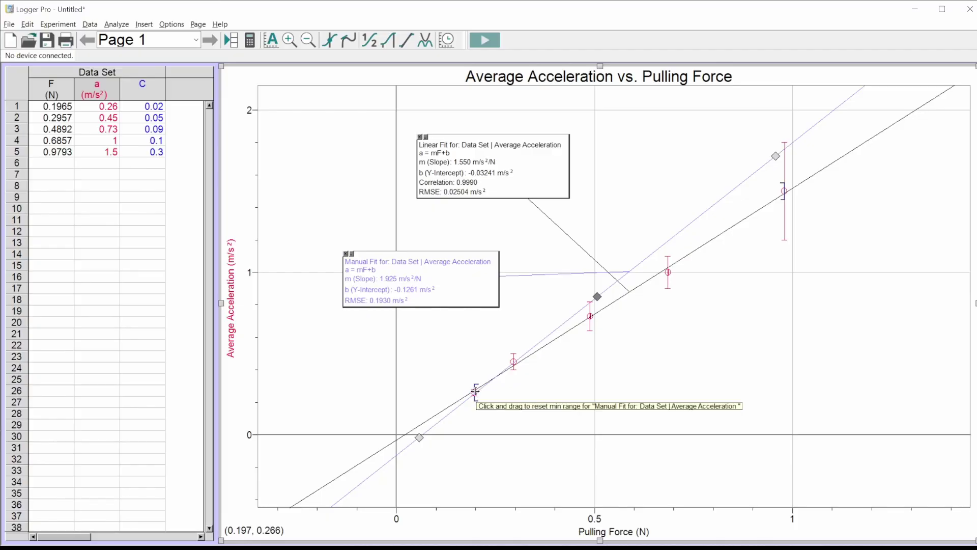
# Extend the minimum range of both the manual and linear fits to the graph's left edge, clearing the first data point
pyautogui.moveTo(475, 391)
pyautogui.mouseDown()
pyautogui.moveTo(318, 389)
pyautogui.moveTo(260, 377)
pyautogui.mouseUp()
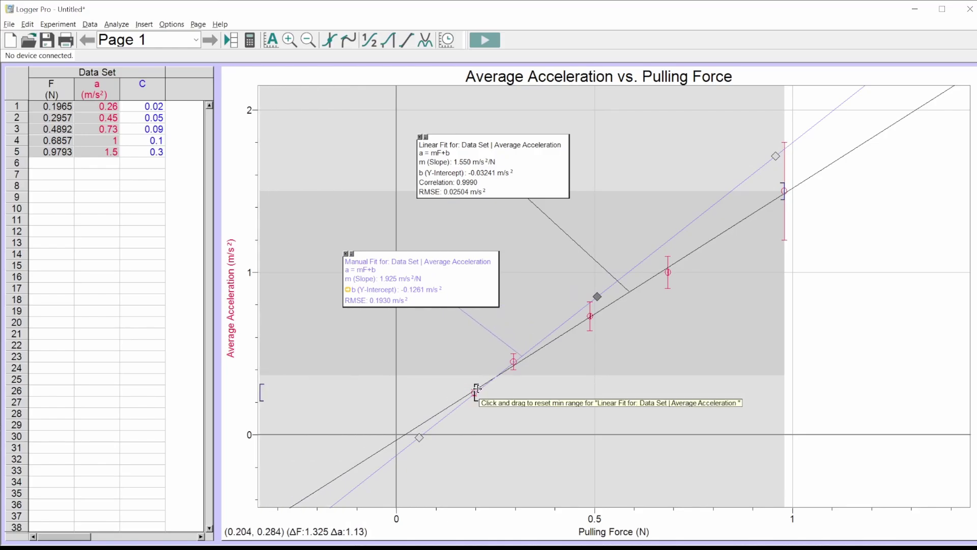
pyautogui.moveTo(476, 390); pyautogui.dragTo(259, 395)
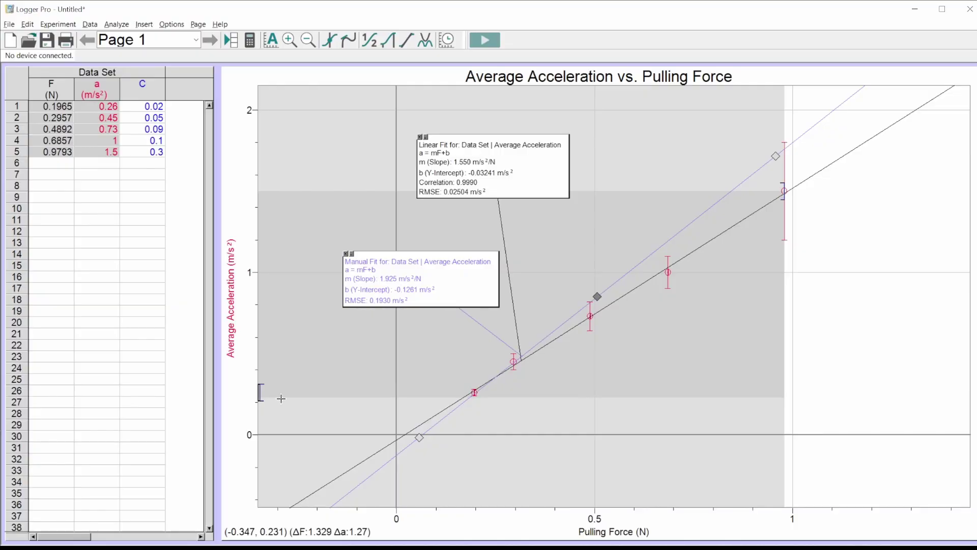
pyautogui.click(466, 371)
pyautogui.click(458, 408)
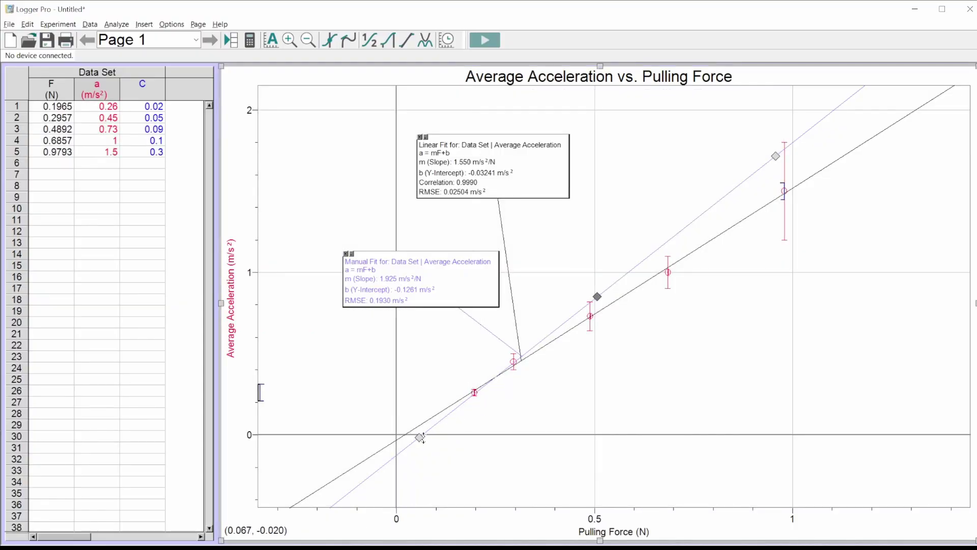
# Fine-tune the manual fit line against the error bars to a slope of about 1.784 and a y-intercept of about -0.117
pyautogui.moveTo(419, 436); pyautogui.dragTo(423, 437)
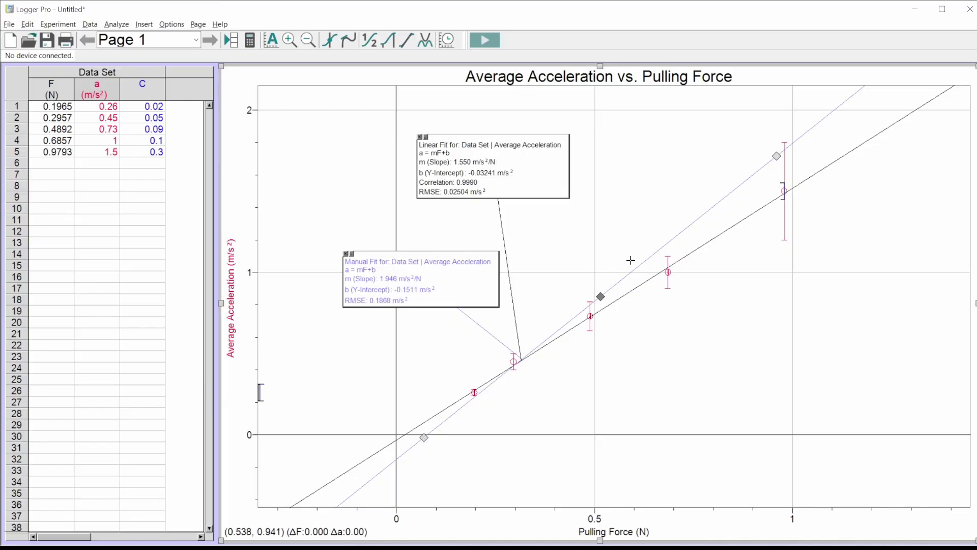
pyautogui.moveTo(789, 168); pyautogui.dragTo(713, 227)
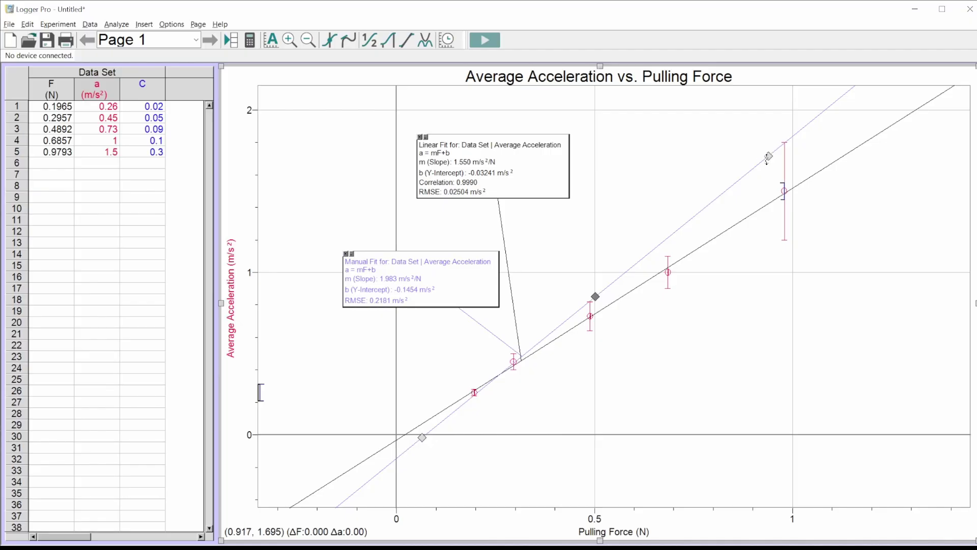
pyautogui.moveTo(769, 157); pyautogui.dragTo(803, 152)
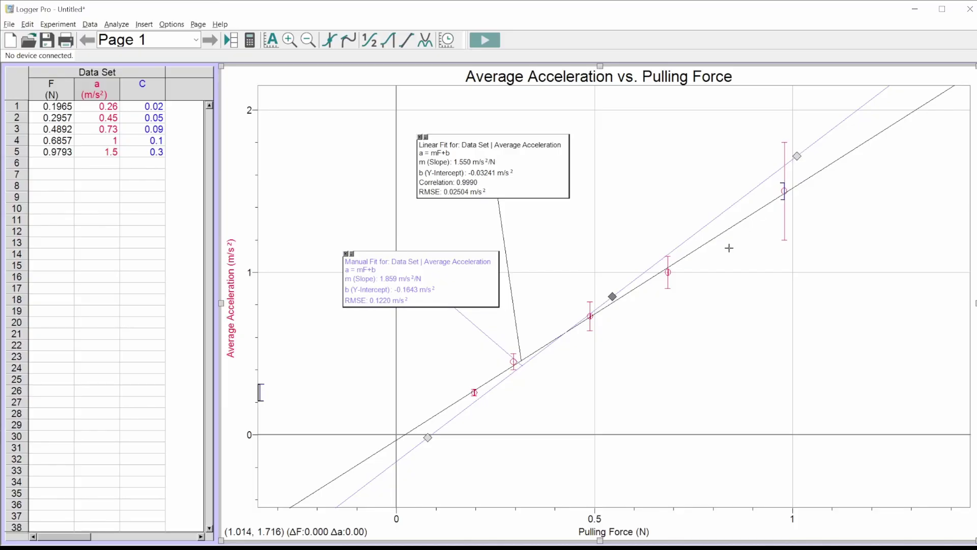
pyautogui.moveTo(430, 436); pyautogui.dragTo(424, 433)
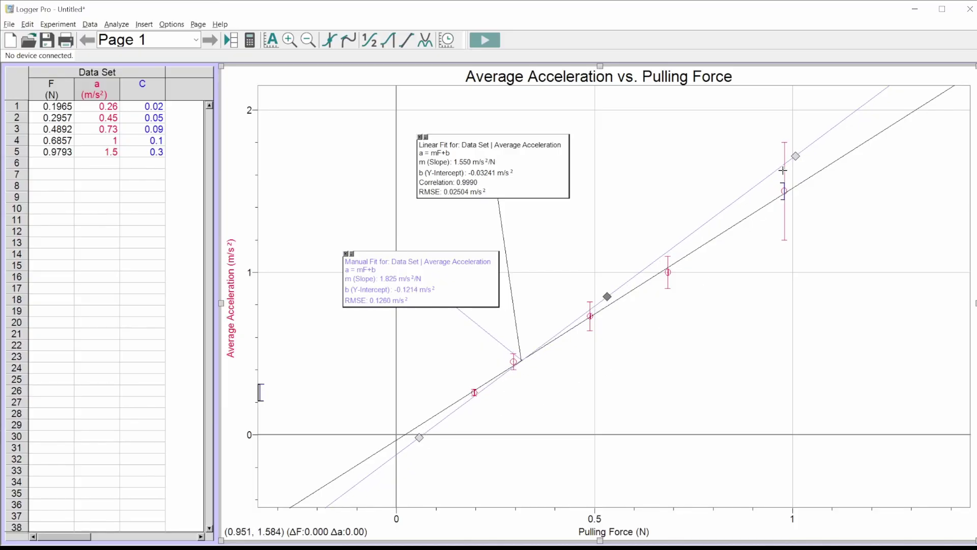
pyautogui.moveTo(796, 160); pyautogui.dragTo(783, 175)
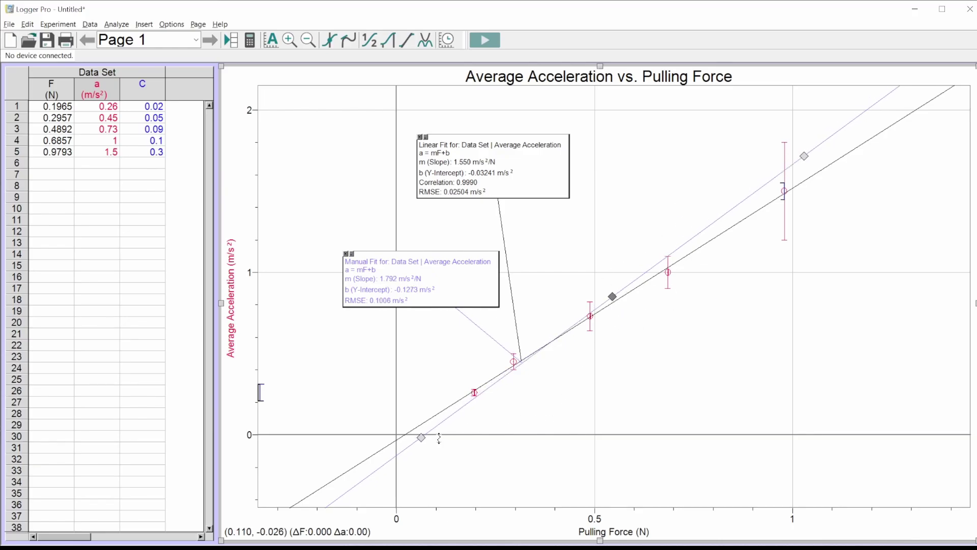
pyautogui.moveTo(421, 438); pyautogui.dragTo(419, 438)
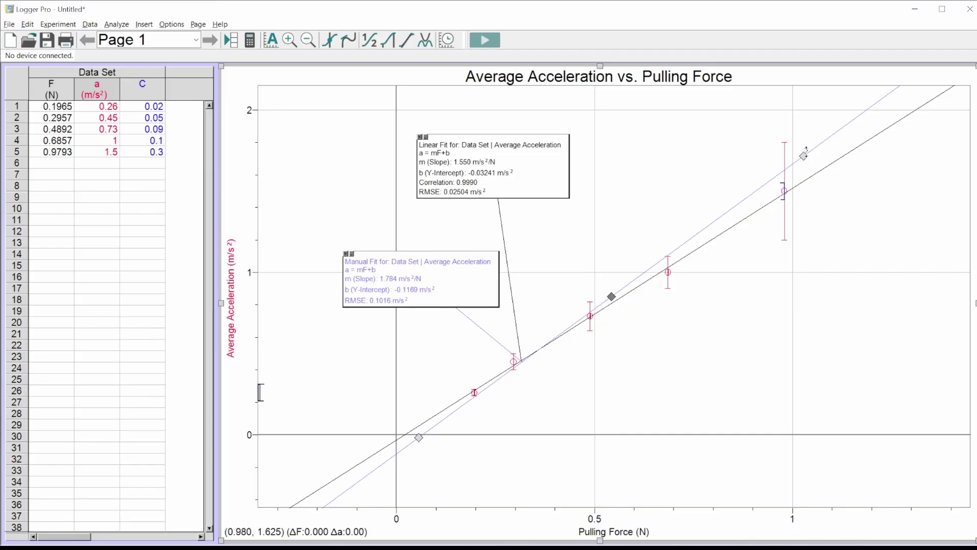
# Disable line dragging for the cornflower manual fit
pyautogui.doubleClick(454, 287)
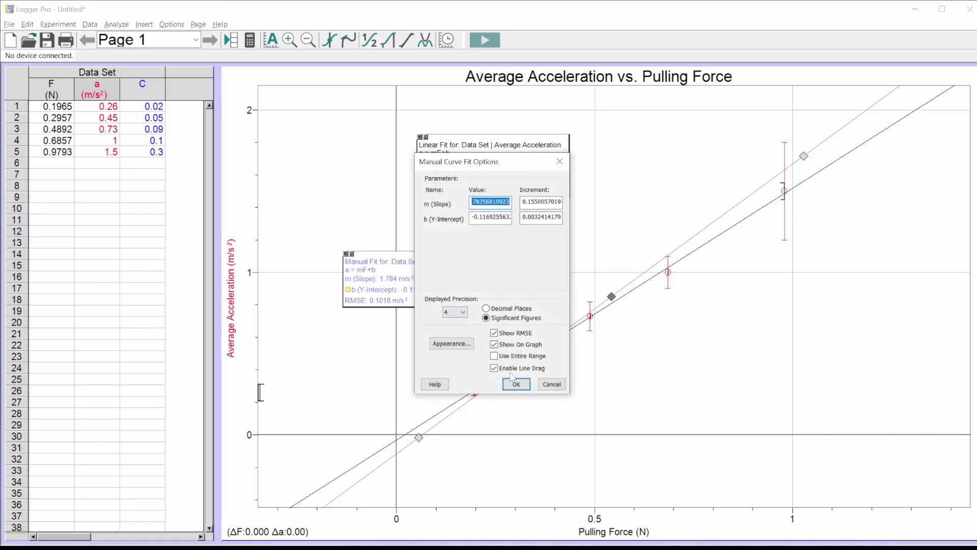
pyautogui.click(494, 368)
pyautogui.click(516, 384)
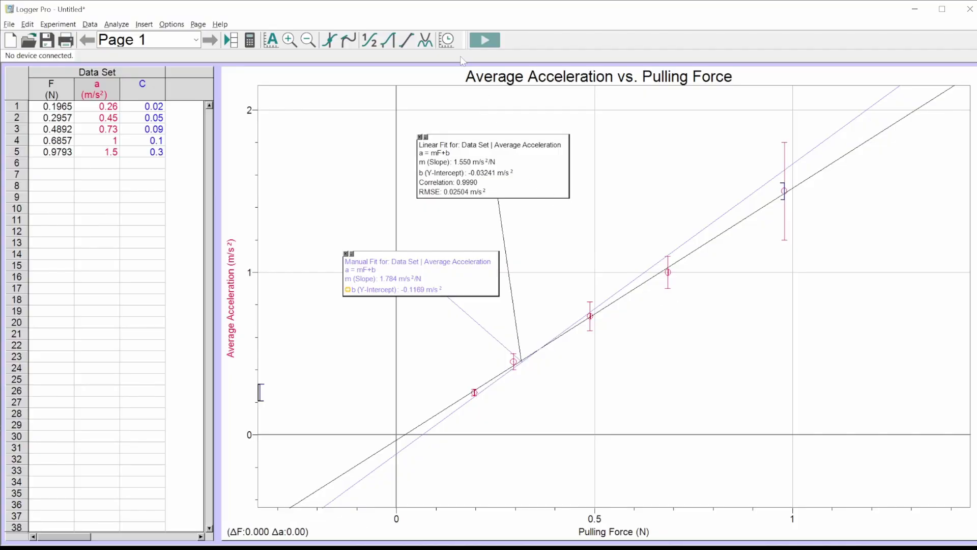
# Add a second manual mF+b curve fit starting from the automatically fitted coefficients
pyautogui.click(426, 40)
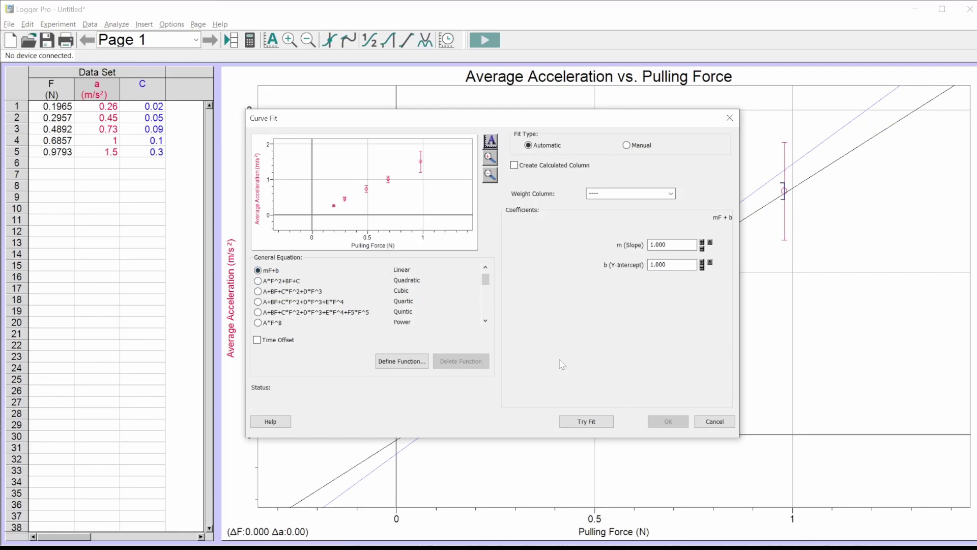
pyautogui.click(586, 422)
pyautogui.click(627, 145)
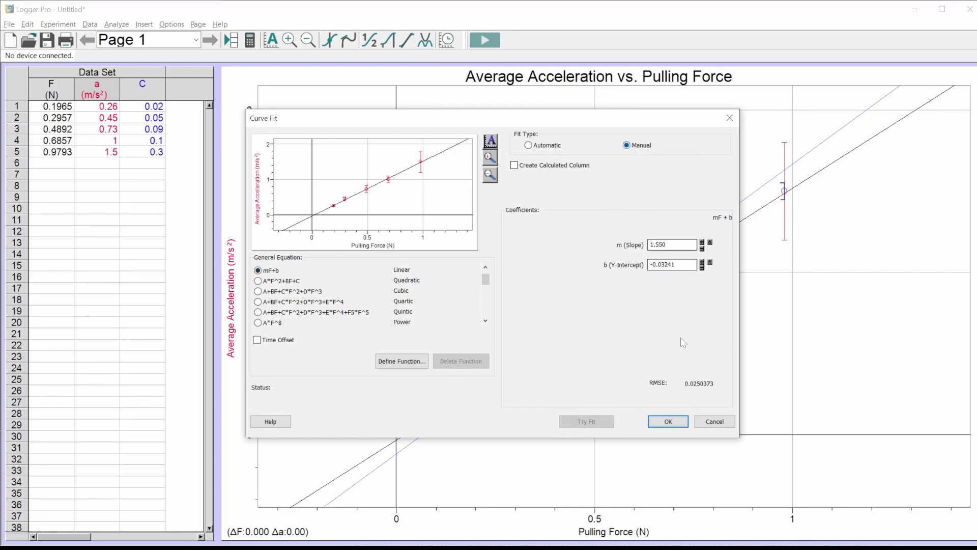
pyautogui.click(669, 421)
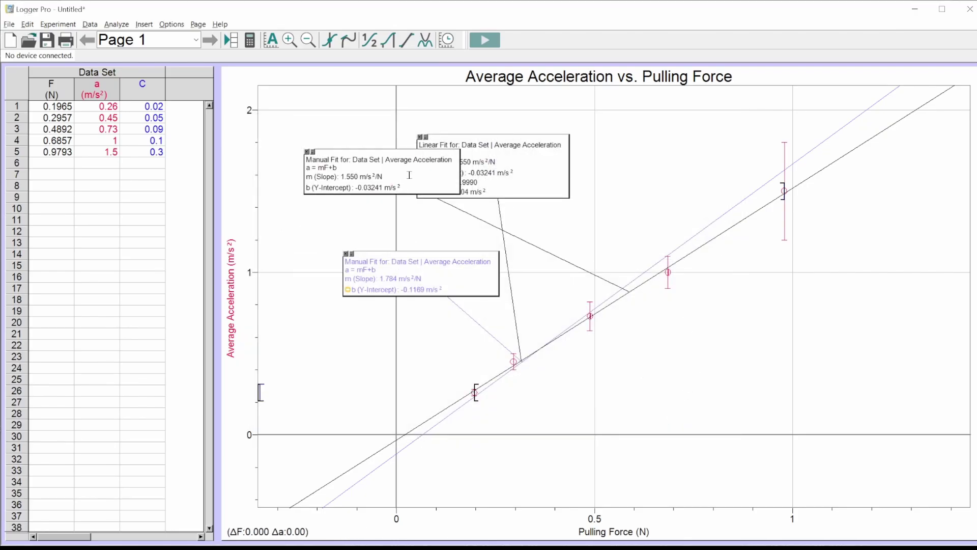
# Enable line dragging for the second manual fit, color it hunter green and show its RMSE
pyautogui.doubleClick(395, 161)
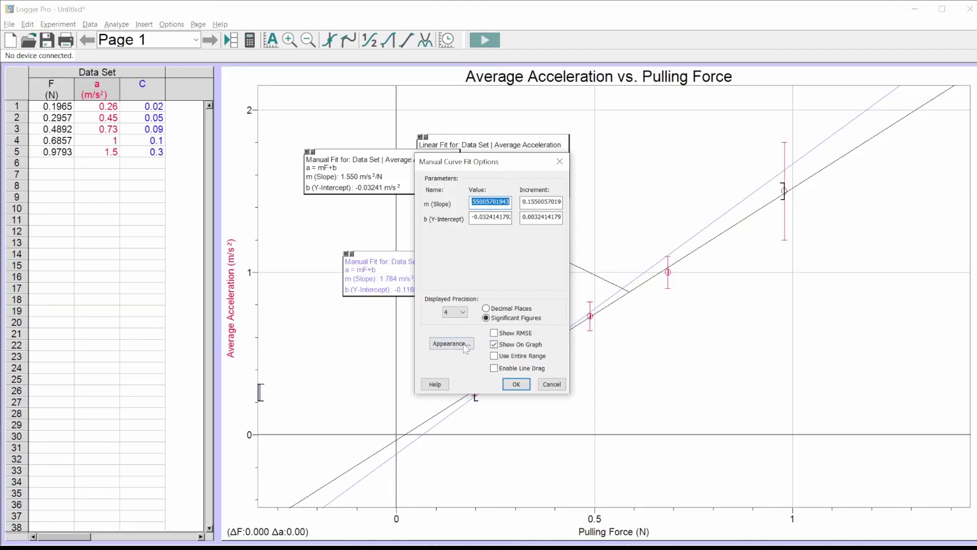
pyautogui.click(494, 369)
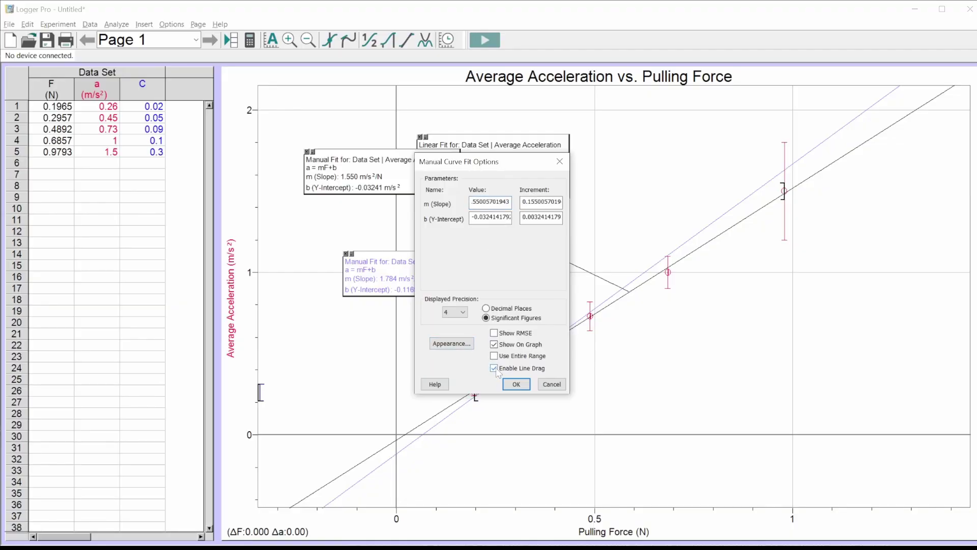
pyautogui.click(452, 344)
pyautogui.click(556, 291)
pyautogui.scroll(-10, 461, 370)
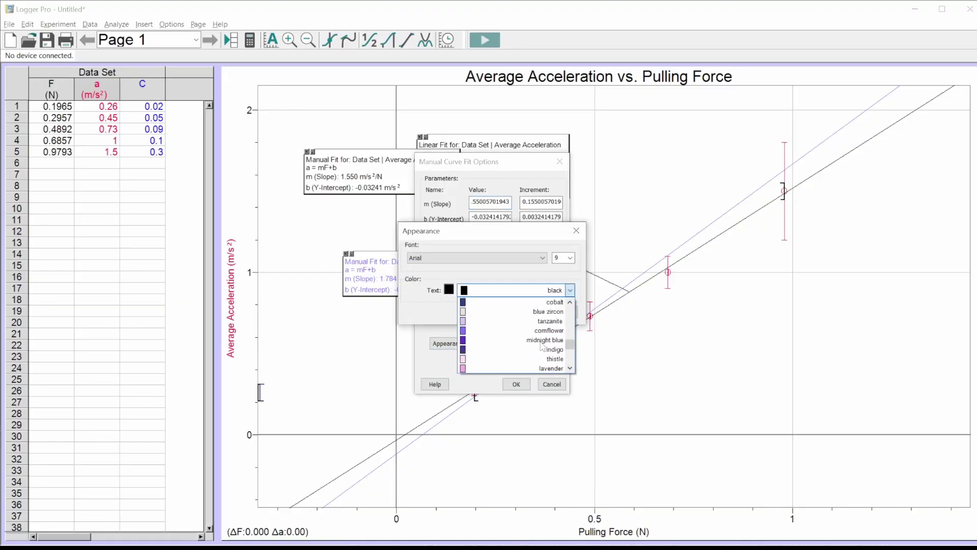
pyautogui.click(524, 340)
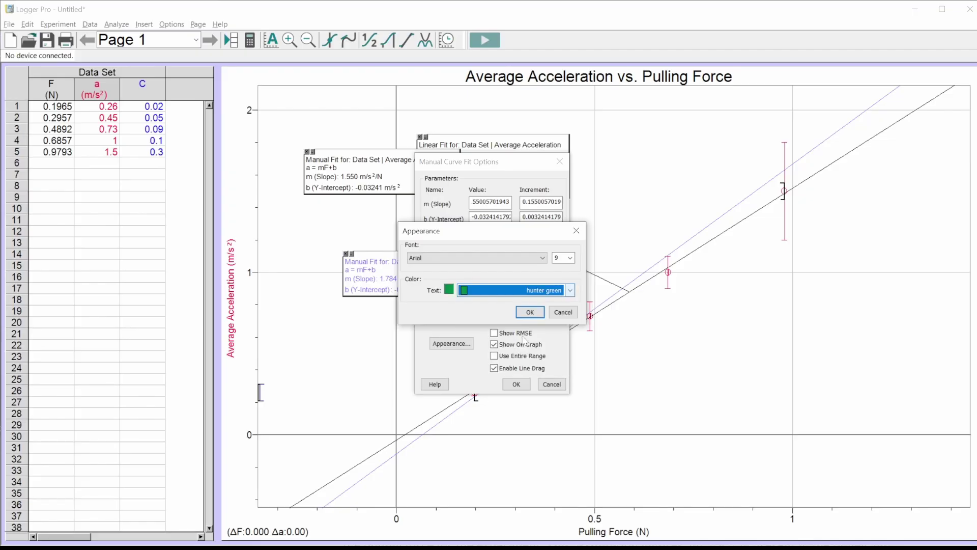
pyautogui.click(530, 312)
pyautogui.click(494, 333)
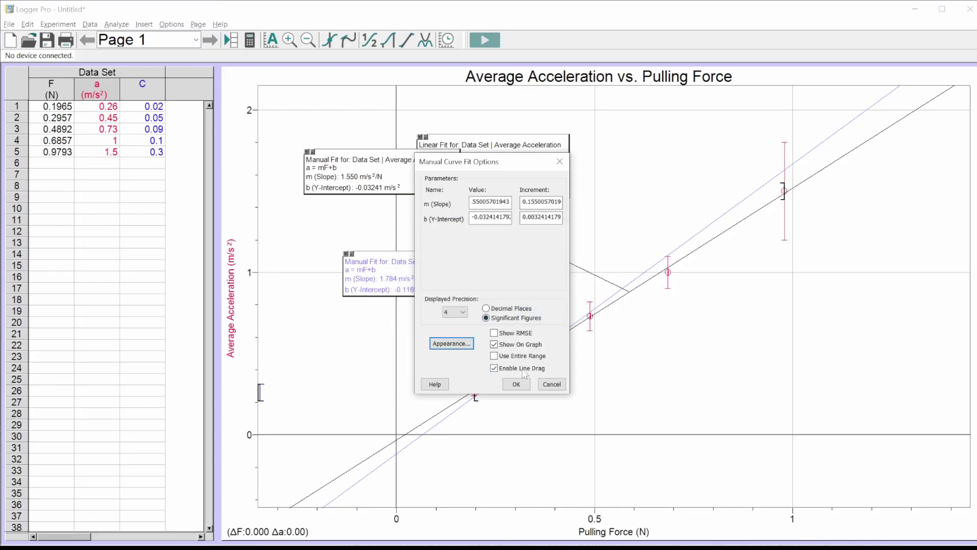
pyautogui.click(517, 385)
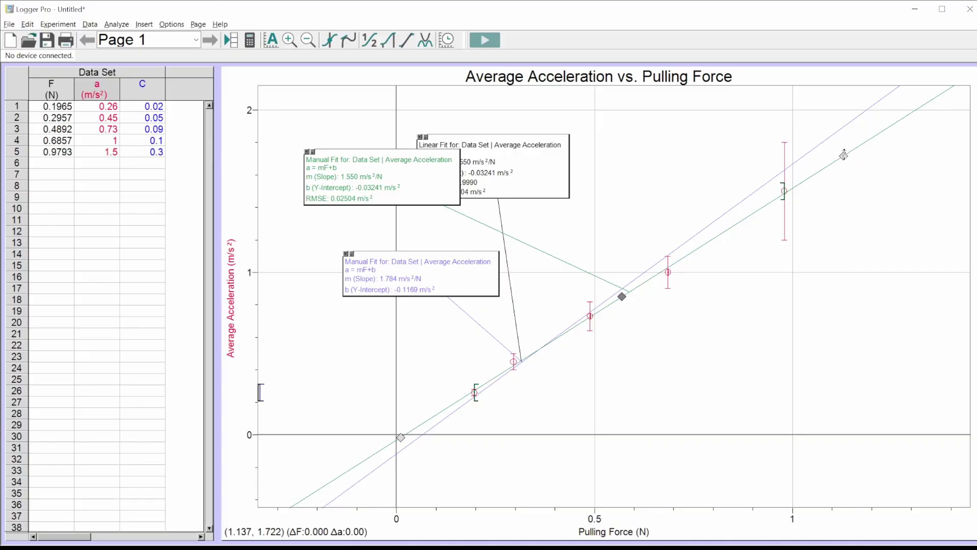
# Lower the green manual fit line to a slope of about 1.326 and extend its minimum range to near the graph's left edge
pyautogui.moveTo(844, 155); pyautogui.dragTo(858, 190)
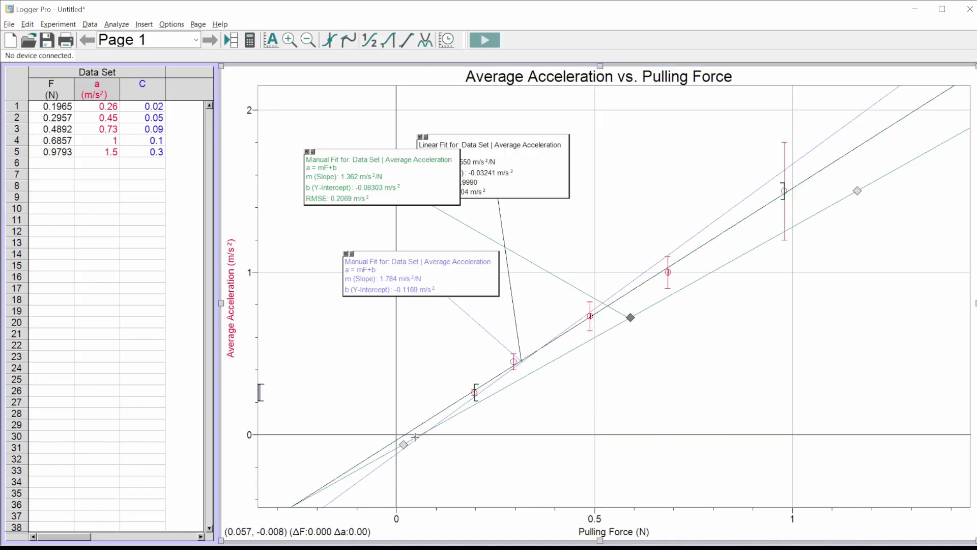
pyautogui.moveTo(415, 437); pyautogui.dragTo(399, 437)
pyautogui.hotkey('ctrl', 'a')
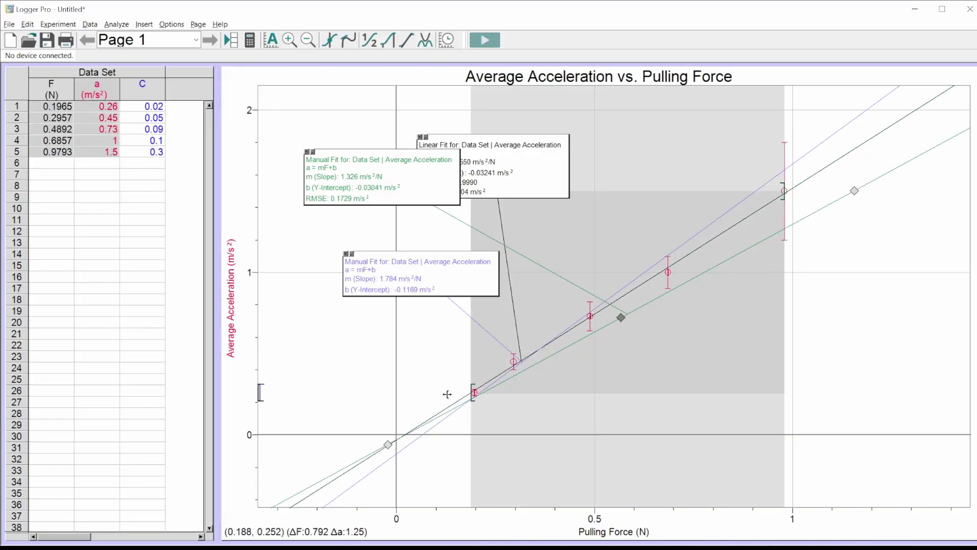
pyautogui.moveTo(448, 394); pyautogui.dragTo(267, 406)
# Fine-tune the green line as the shallowest fit through the error bars, with a slope of about 1.235 and a y-intercept of about 0.048
pyautogui.moveTo(389, 443); pyautogui.dragTo(383, 436)
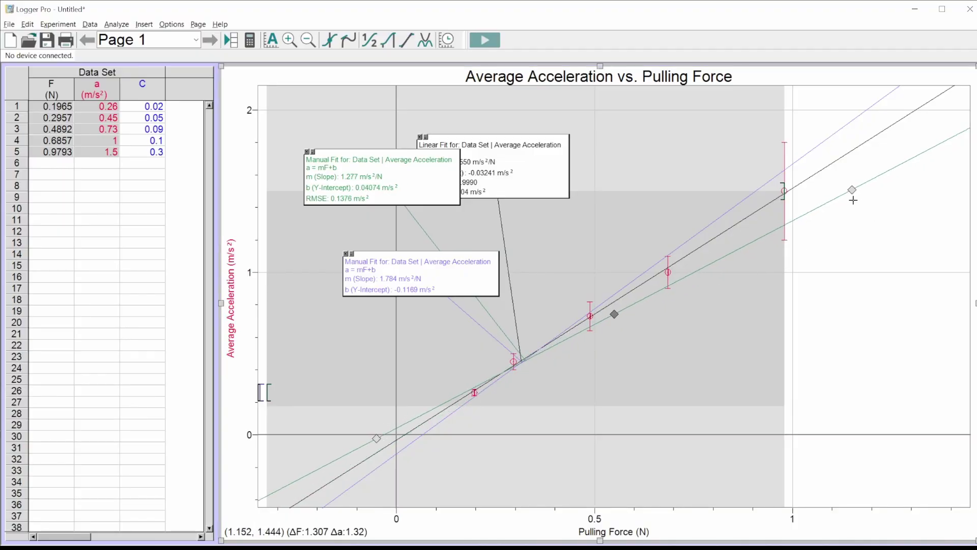
pyautogui.moveTo(853, 200); pyautogui.dragTo(855, 209)
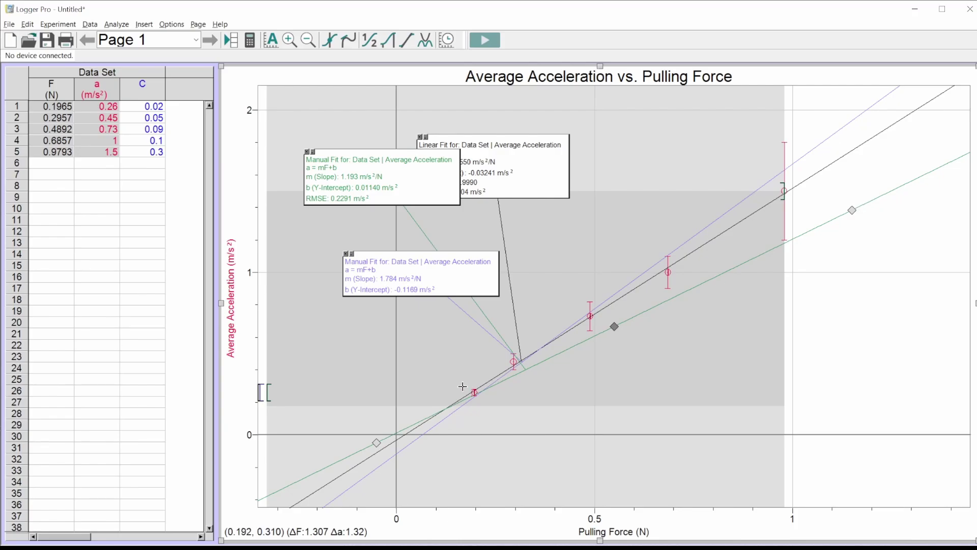
pyautogui.moveTo(377, 436); pyautogui.dragTo(376, 435)
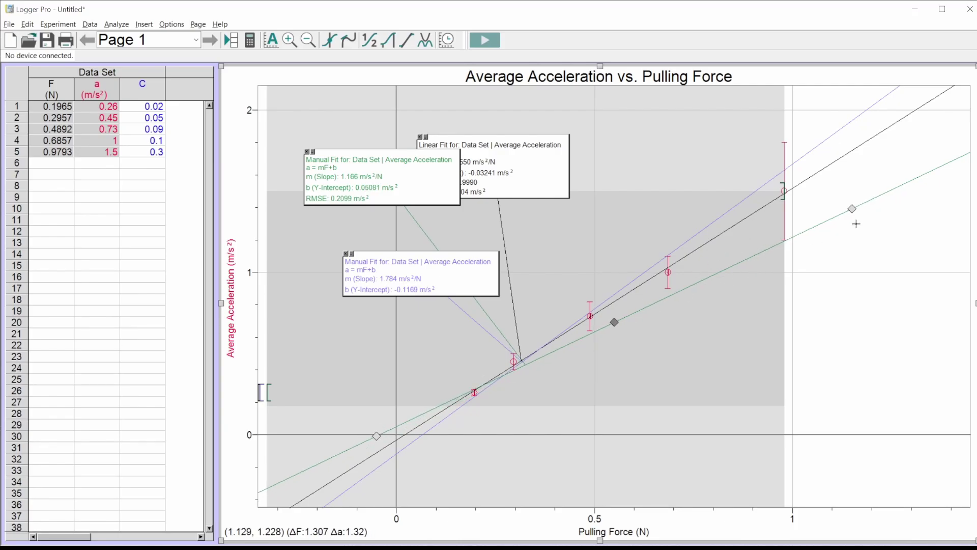
pyautogui.moveTo(857, 209); pyautogui.dragTo(844, 203)
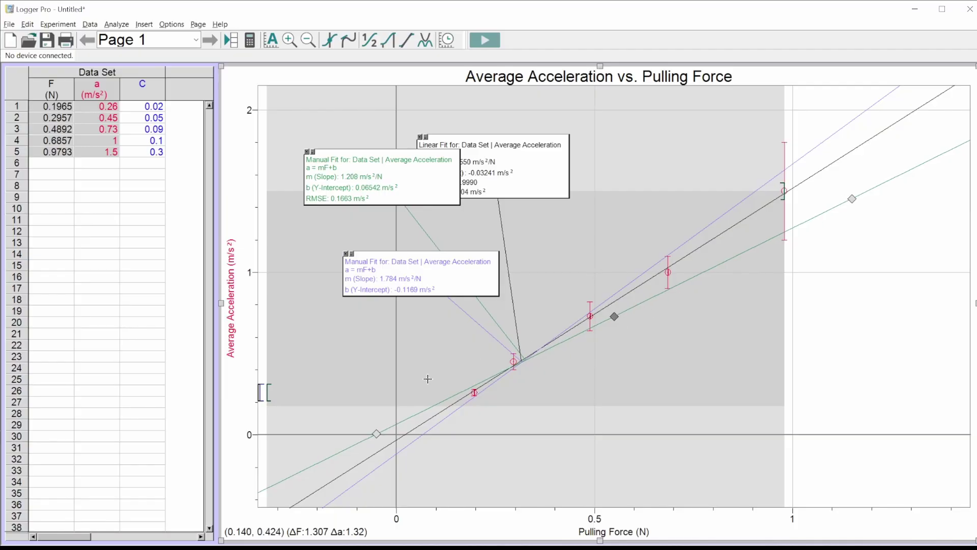
pyautogui.moveTo(376, 432); pyautogui.dragTo(389, 430)
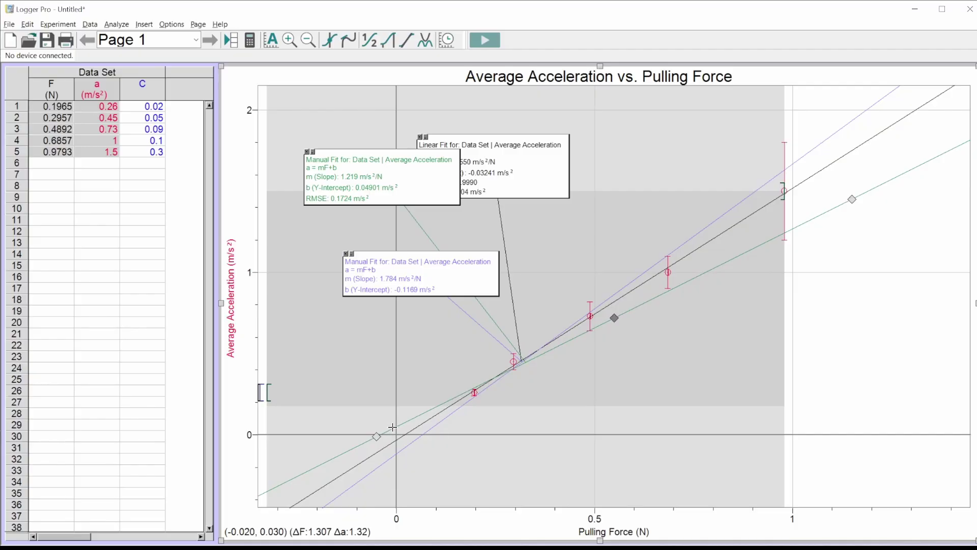
pyautogui.moveTo(851, 199); pyautogui.dragTo(847, 197)
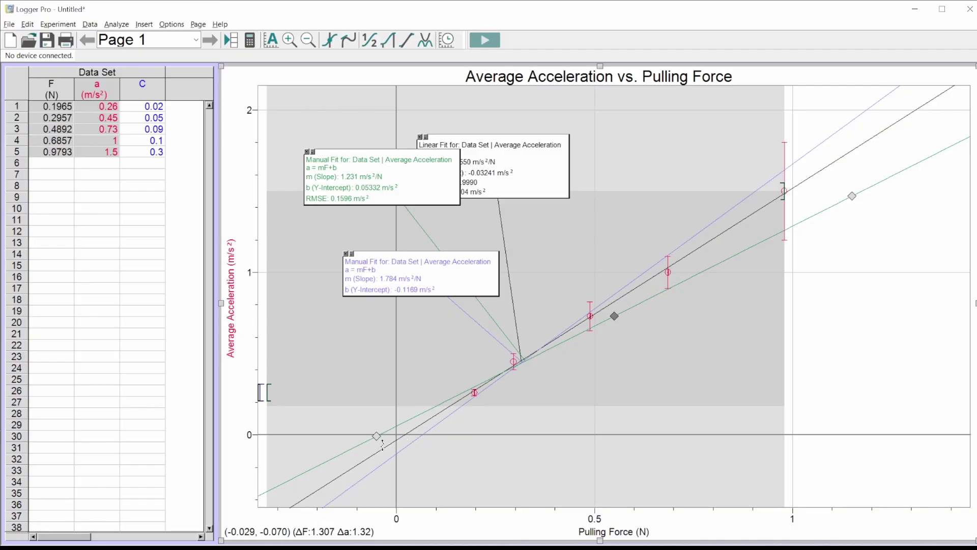
pyautogui.moveTo(377, 436); pyautogui.dragTo(374, 438)
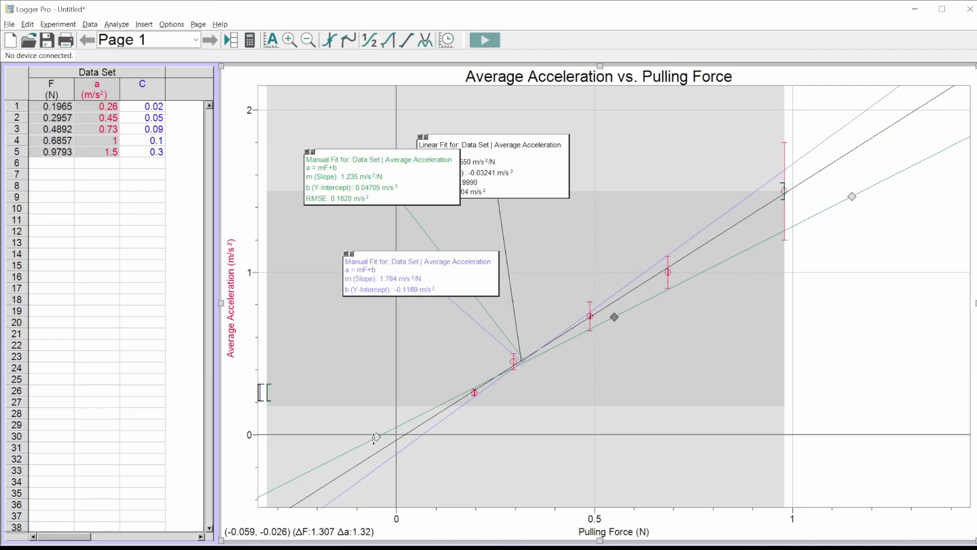
# Disable line dragging and hide the RMSE for the green manual fit, and clear the data selection
pyautogui.doubleClick(410, 187)
pyautogui.click(515, 384)
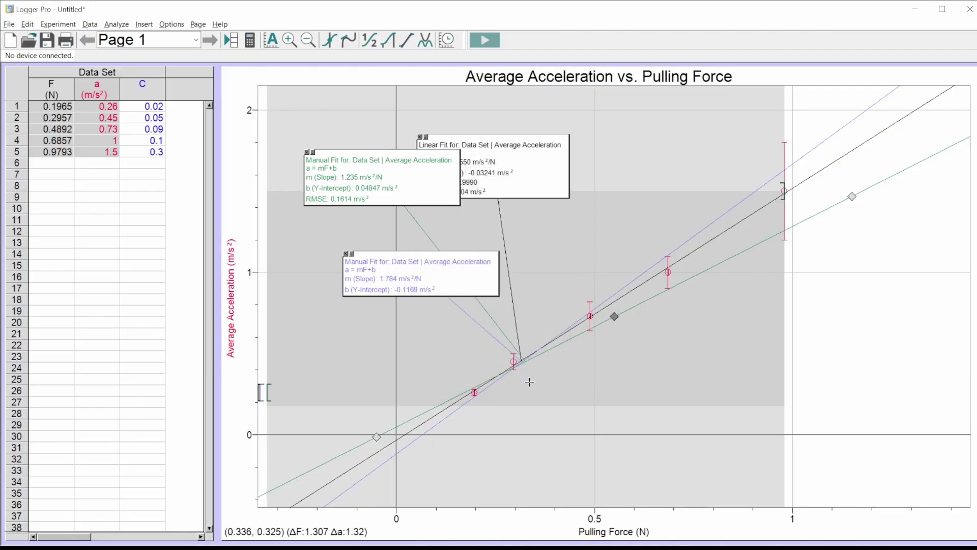
pyautogui.click(434, 189)
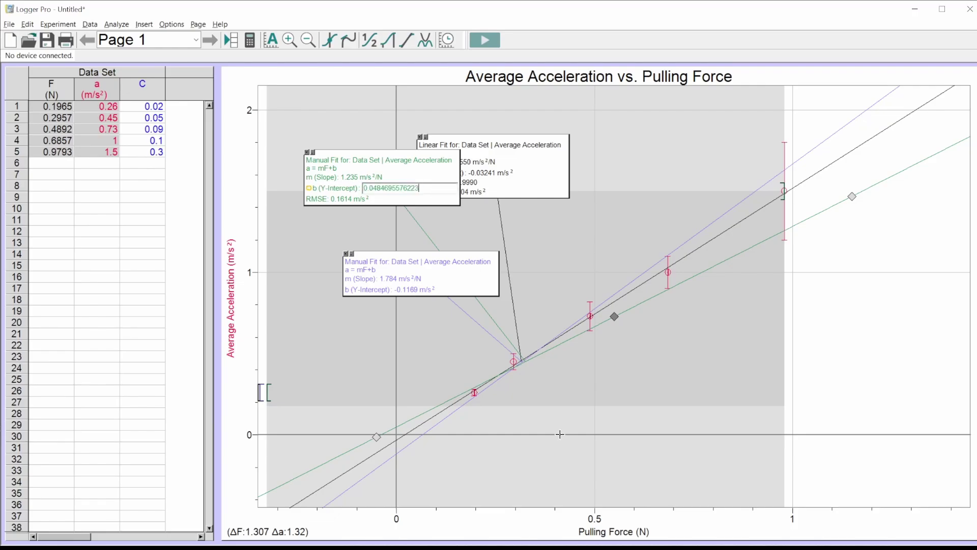
pyautogui.click(437, 178)
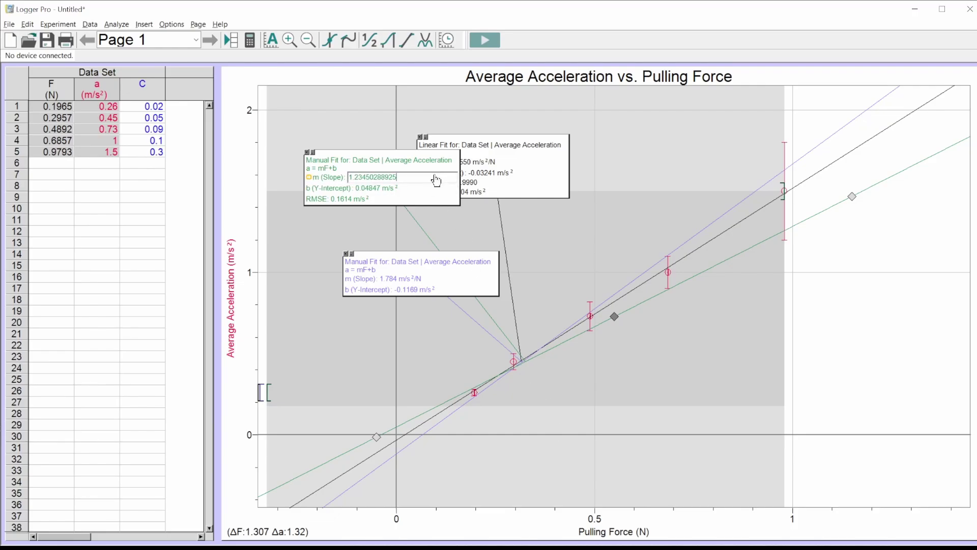
pyautogui.doubleClick(405, 160)
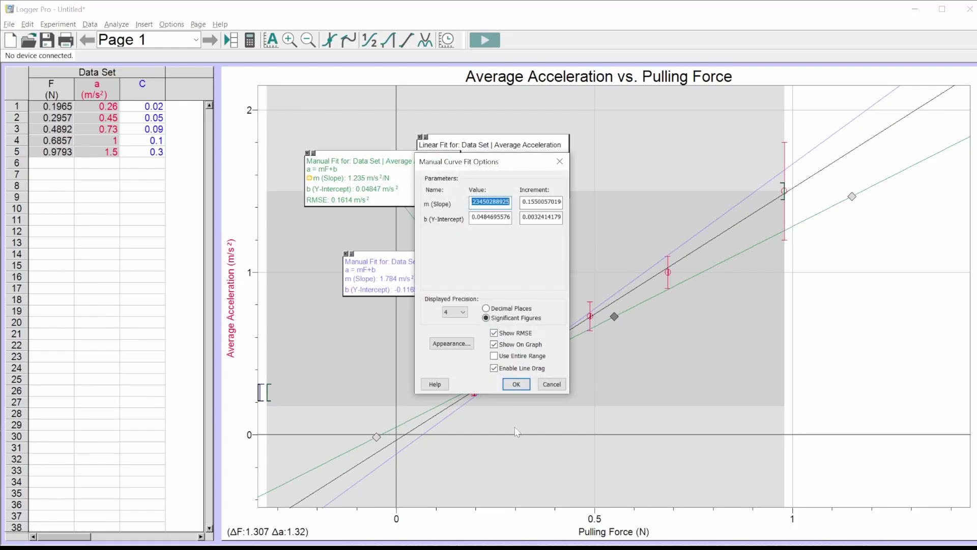
pyautogui.click(515, 384)
pyautogui.click(552, 409)
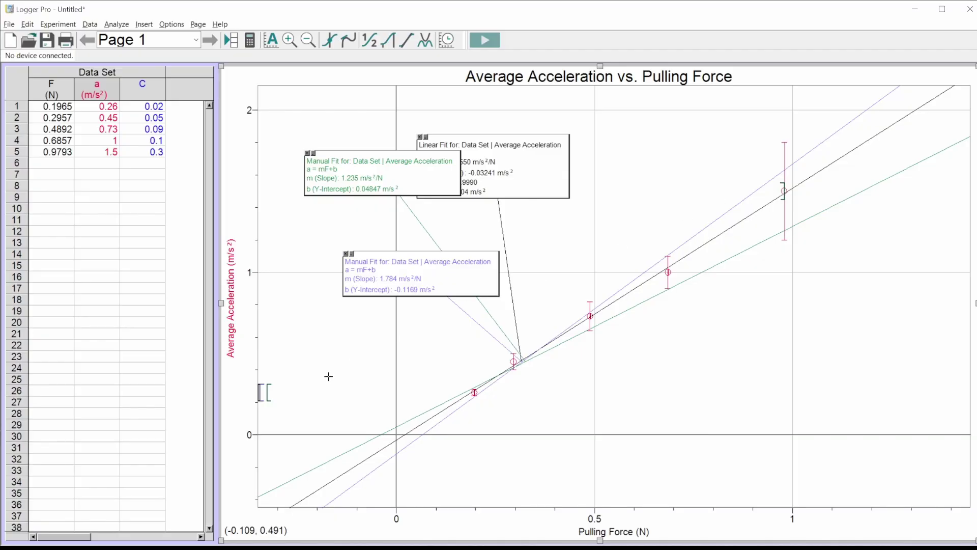
# Extend the green fit's minimum range to the graph's left edge and the maximum range of all three fits to its right edge
pyautogui.moveTo(270, 392); pyautogui.dragTo(505, 375)
pyautogui.click(503, 373)
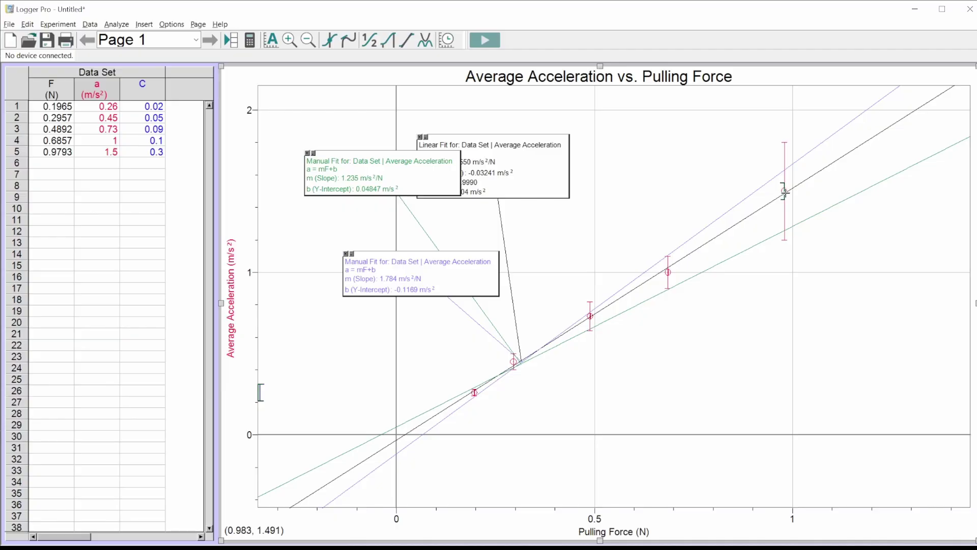
pyautogui.moveTo(785, 192); pyautogui.dragTo(938, 195)
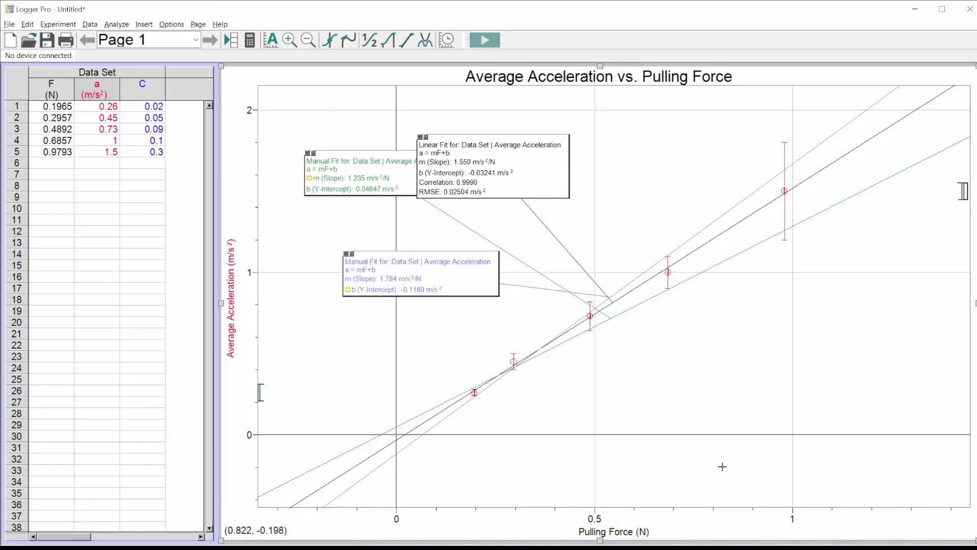
# Switch to Word, paste the copied graph into the blank document and return to Logger Pro
pyautogui.hotkey('alt', 'Tab')
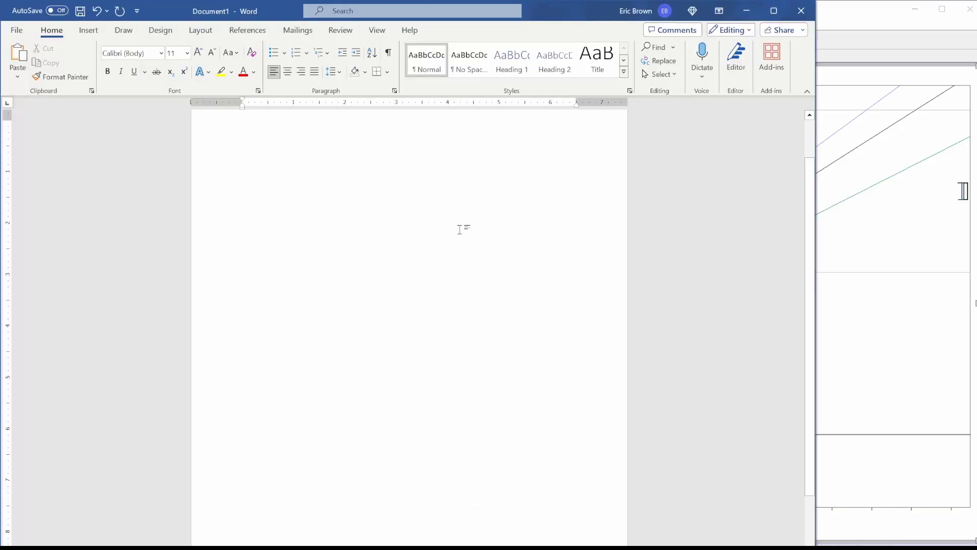
pyautogui.hotkey('ctrl', 'v')
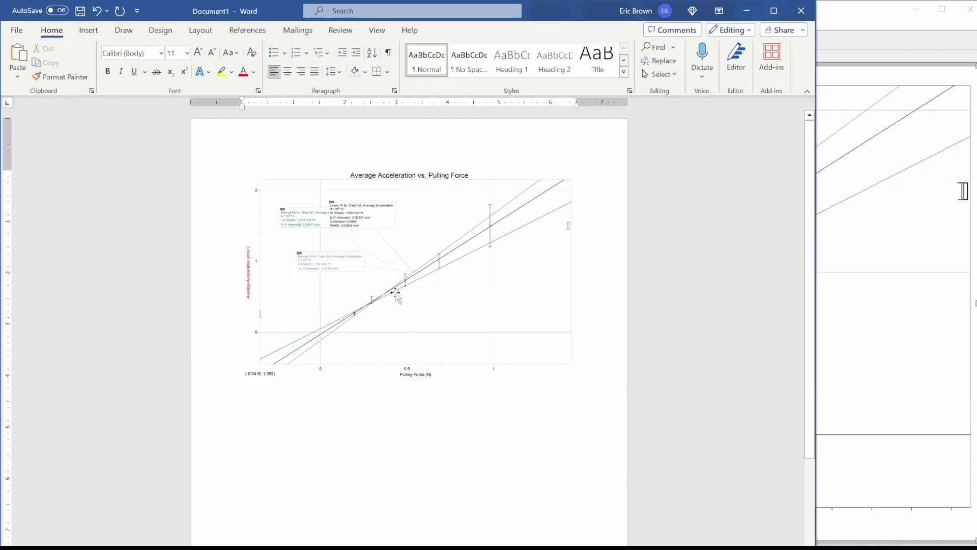
pyautogui.hotkey('alt', 'Tab')
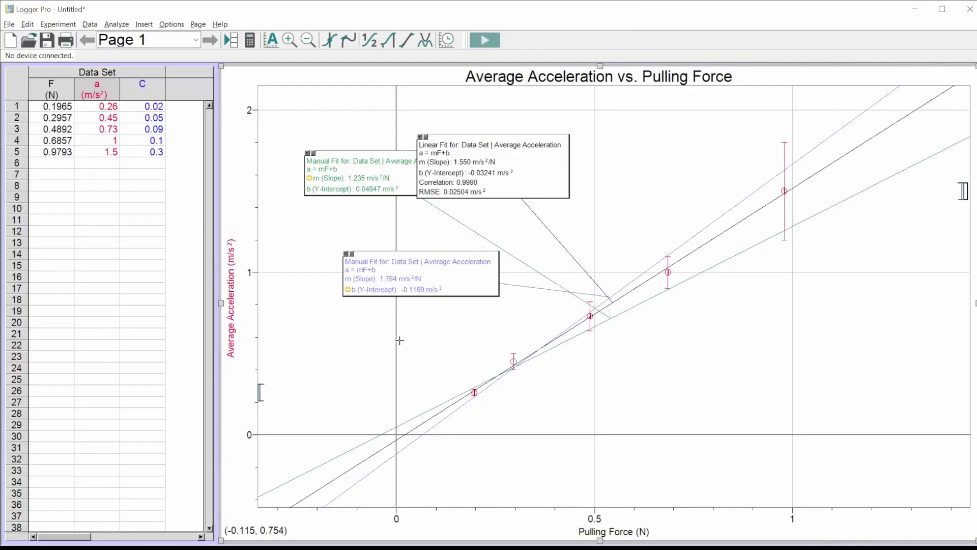
# Shrink the graph toward the page's upper-right corner and reposition the three fit information boxes away from the data points
pyautogui.click(243, 482)
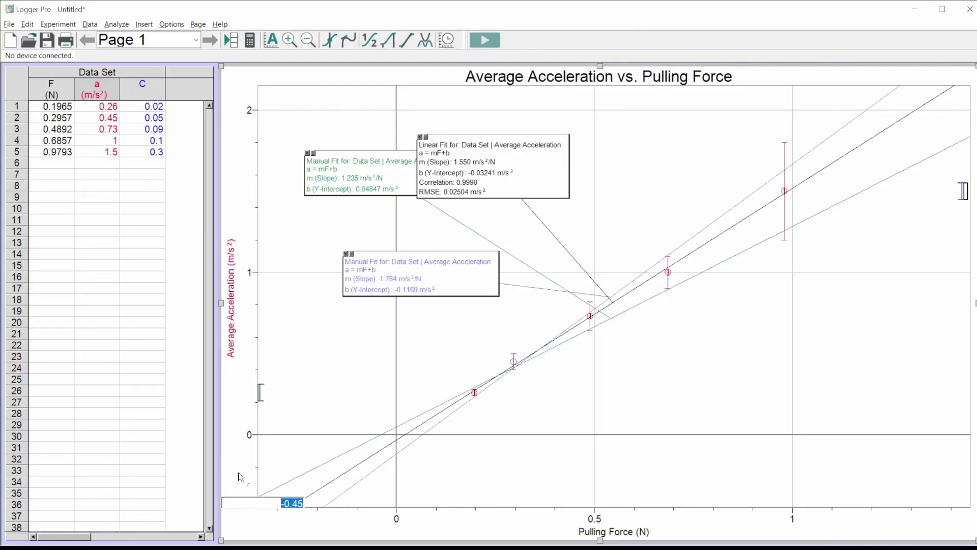
pyautogui.click(324, 435)
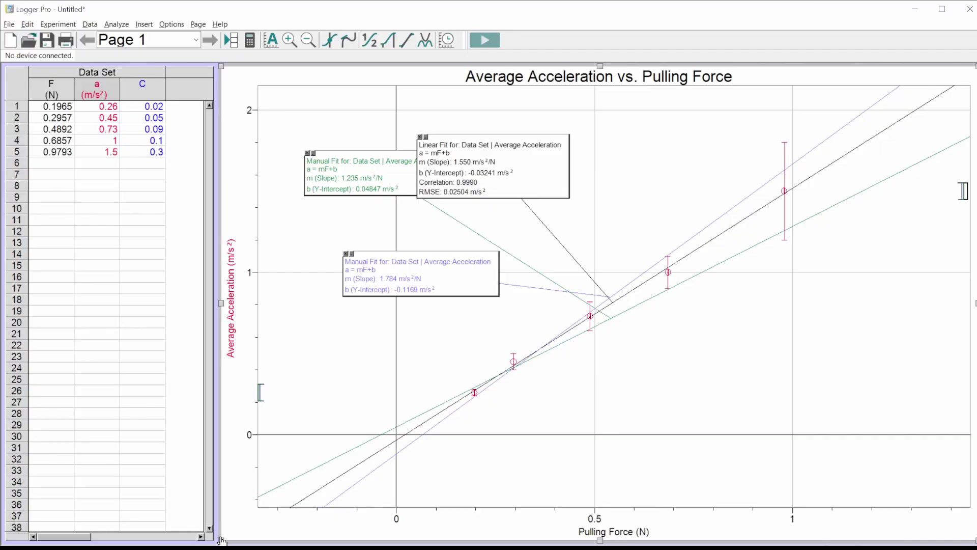
pyautogui.moveTo(221, 539); pyautogui.dragTo(607, 342)
pyautogui.moveTo(788, 174)
pyautogui.mouseDown()
pyautogui.moveTo(770, 160)
pyautogui.moveTo(811, 152)
pyautogui.mouseUp()
pyautogui.moveTo(865, 168); pyautogui.dragTo(738, 126)
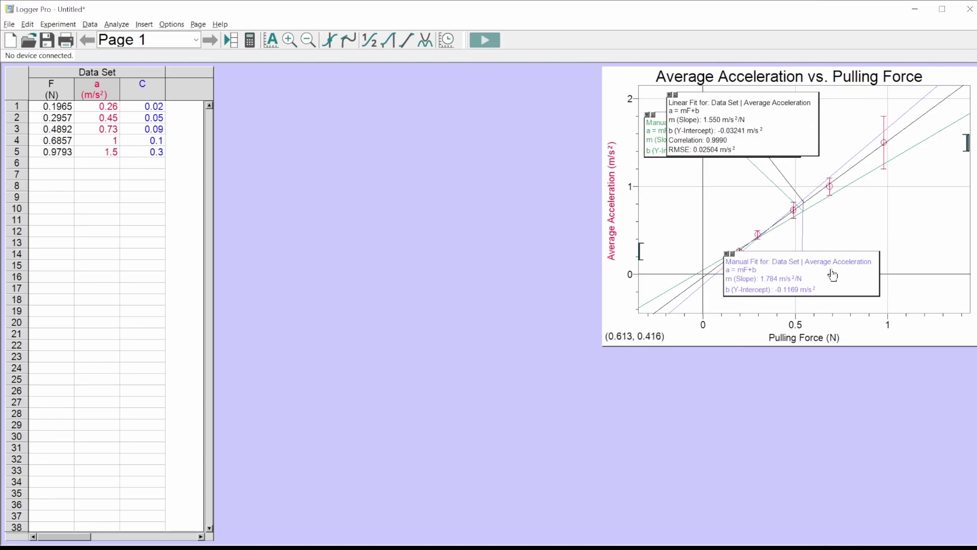
pyautogui.moveTo(832, 276); pyautogui.dragTo(874, 263)
pyautogui.moveTo(798, 134); pyautogui.dragTo(821, 142)
pyautogui.moveTo(673, 149)
pyautogui.mouseDown()
pyautogui.moveTo(679, 175)
pyautogui.moveTo(677, 156)
pyautogui.mouseUp()
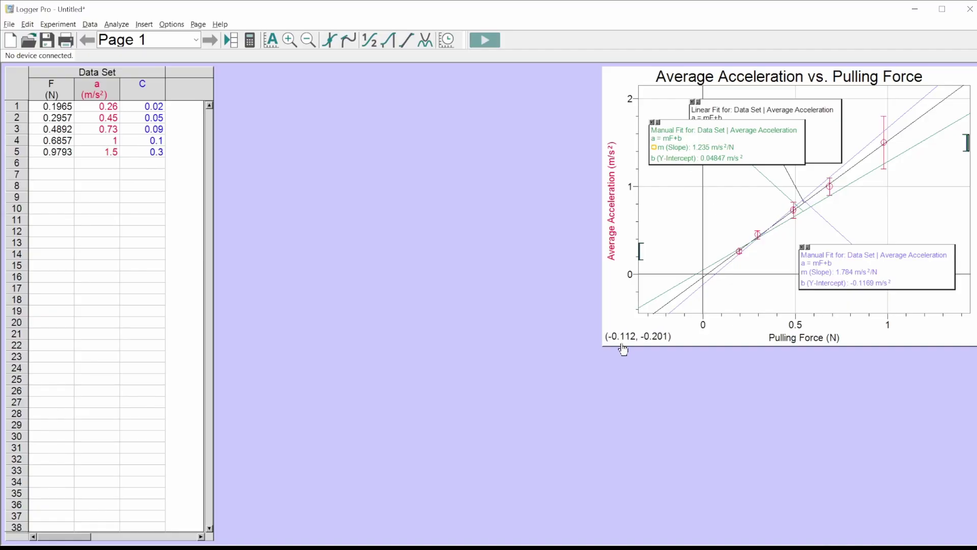
# Enlarge the graph to a medium size and move the cornflower fit's information box to the empty area below the lines
pyautogui.click(603, 347)
pyautogui.press('Escape')
pyautogui.moveTo(602, 347); pyautogui.dragTo(463, 444)
pyautogui.moveTo(740, 277); pyautogui.dragTo(885, 314)
pyautogui.click(658, 361)
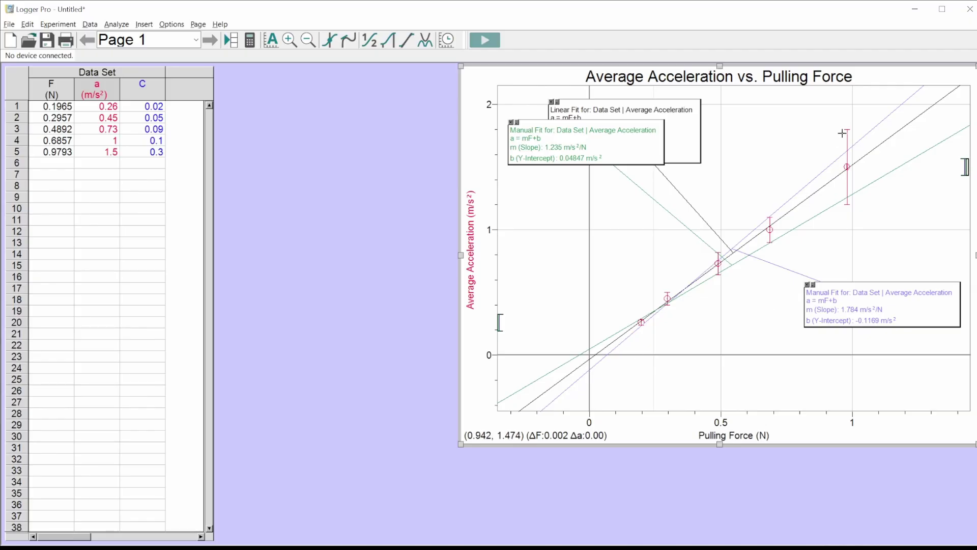
# Try autoscaling the graph and zoom it to a selected region covering the origin and all five data points
pyautogui.click(273, 43)
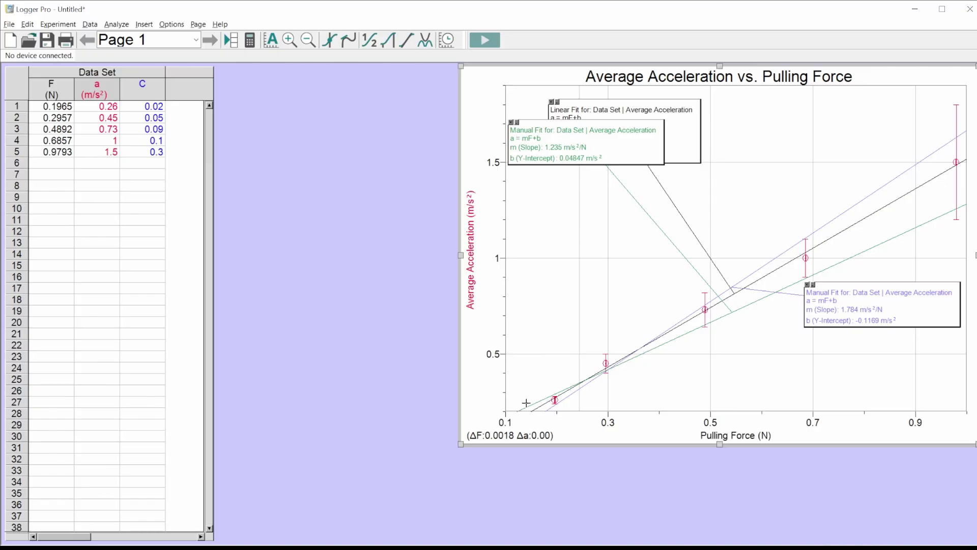
pyautogui.click(308, 41)
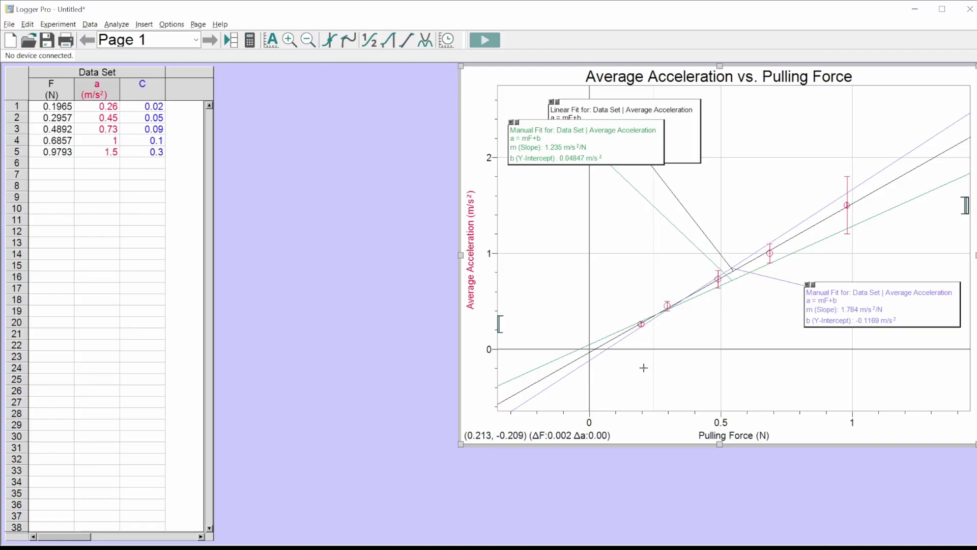
pyautogui.click(575, 360)
pyautogui.moveTo(575, 360)
pyautogui.mouseDown()
pyautogui.moveTo(878, 194)
pyautogui.moveTo(855, 176)
pyautogui.moveTo(866, 188)
pyautogui.moveTo(868, 164)
pyautogui.moveTo(881, 160)
pyautogui.moveTo(663, 324)
pyautogui.moveTo(577, 357)
pyautogui.moveTo(778, 226)
pyautogui.moveTo(853, 192)
pyautogui.moveTo(864, 166)
pyautogui.mouseUp()
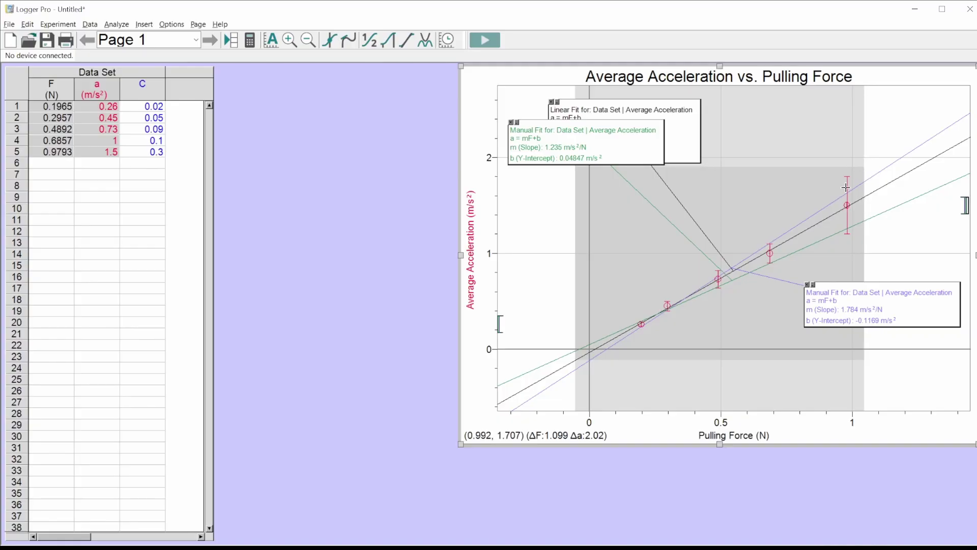
pyautogui.click(290, 41)
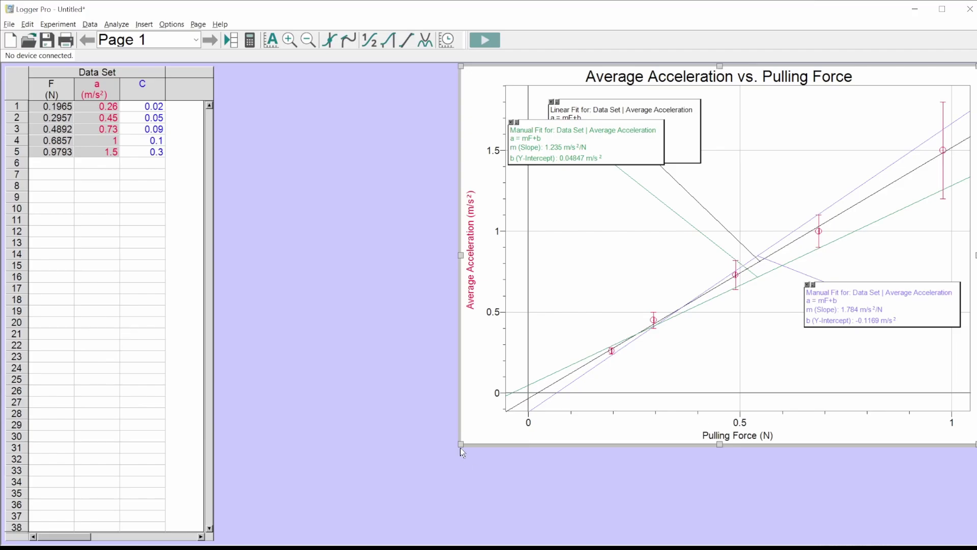
# Shrink the graph further toward the page's upper-right corner and move the cornflower fit's information box fully inside the plot, below the lines
pyautogui.moveTo(461, 447); pyautogui.dragTo(574, 389)
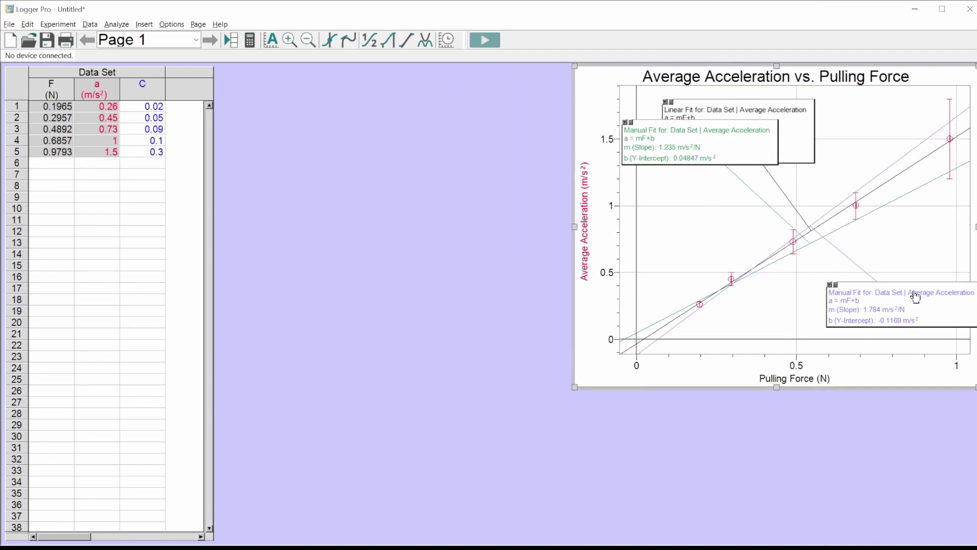
pyautogui.click(902, 310)
pyautogui.moveTo(901, 310); pyautogui.dragTo(833, 319)
pyautogui.moveTo(895, 321); pyautogui.dragTo(861, 322)
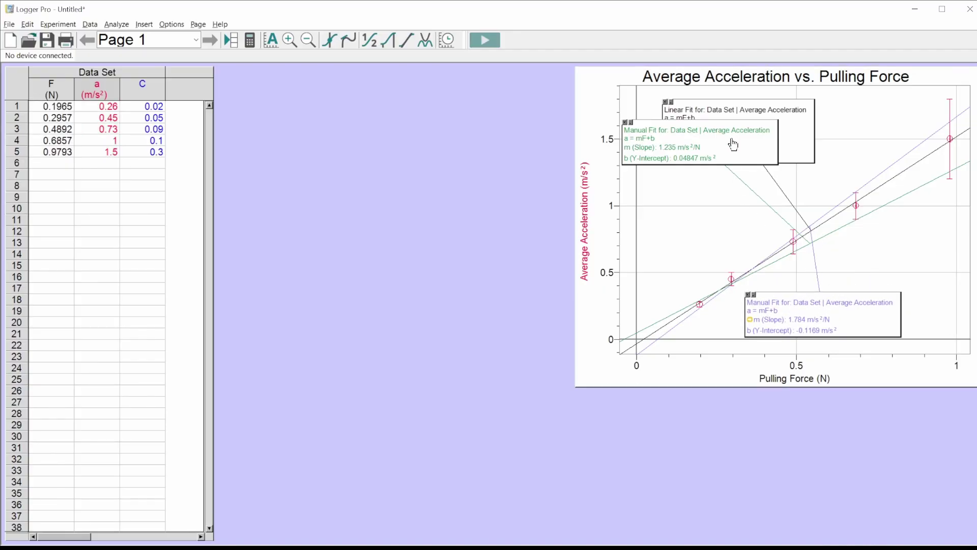
# Arrange the linear and green fit information boxes above the lines and the cornflower box below them, without overlaps or covered data points
pyautogui.moveTo(733, 142)
pyautogui.mouseDown()
pyautogui.moveTo(872, 200)
pyautogui.moveTo(927, 243)
pyautogui.moveTo(921, 249)
pyautogui.mouseUp()
pyautogui.moveTo(870, 315)
pyautogui.mouseDown()
pyautogui.moveTo(866, 322)
pyautogui.moveTo(857, 300)
pyautogui.mouseUp()
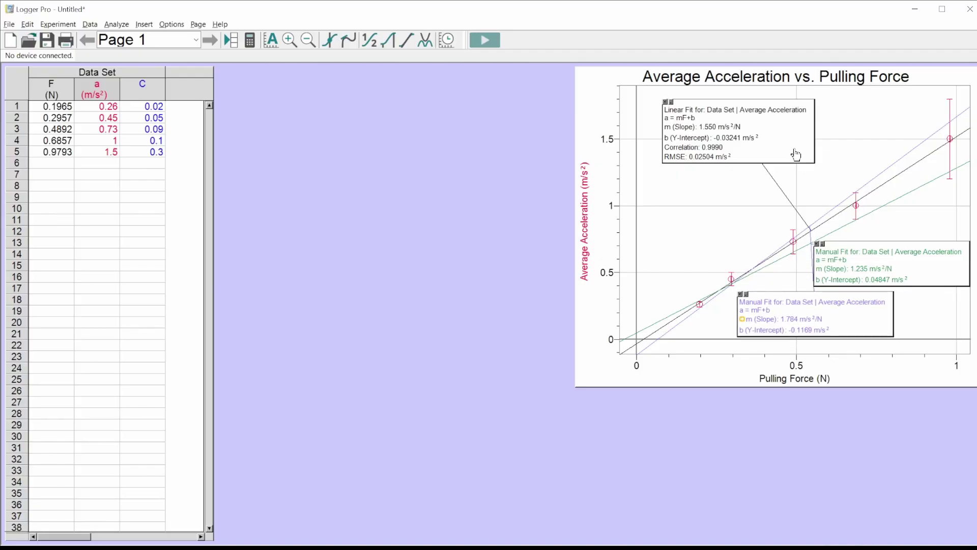
pyautogui.moveTo(799, 152); pyautogui.dragTo(794, 204)
pyautogui.moveTo(919, 280)
pyautogui.mouseDown()
pyautogui.moveTo(835, 178)
pyautogui.moveTo(848, 138)
pyautogui.mouseUp()
pyautogui.click(884, 305)
pyautogui.moveTo(883, 305); pyautogui.dragTo(932, 287)
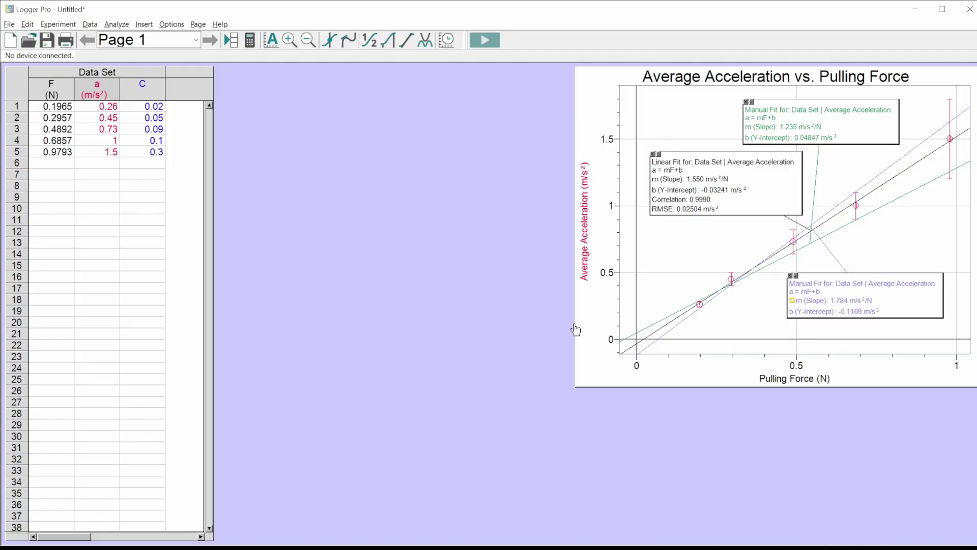
# Reduce the graph's height slightly, adjust the two manual fit information boxes to suit, and select the whole graph
pyautogui.click(591, 315)
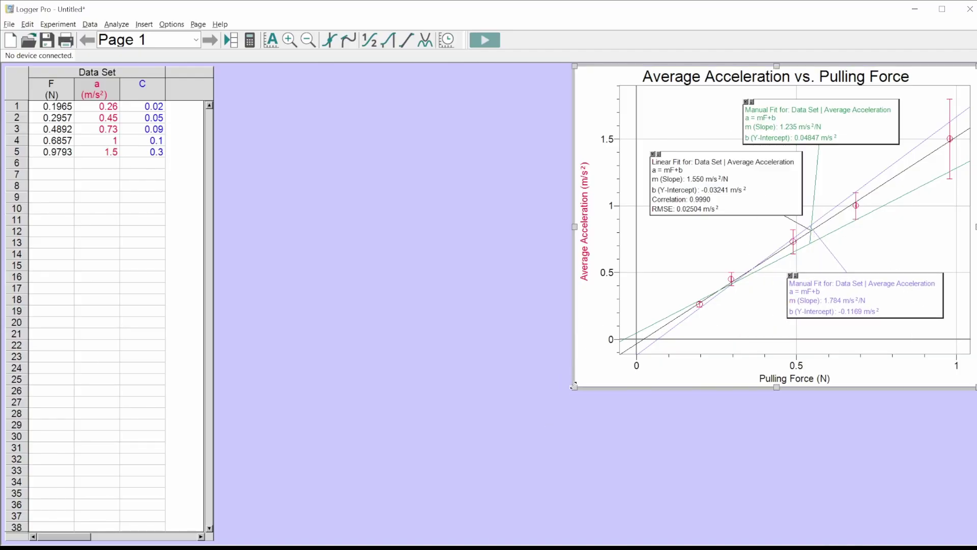
pyautogui.moveTo(575, 388); pyautogui.dragTo(579, 368)
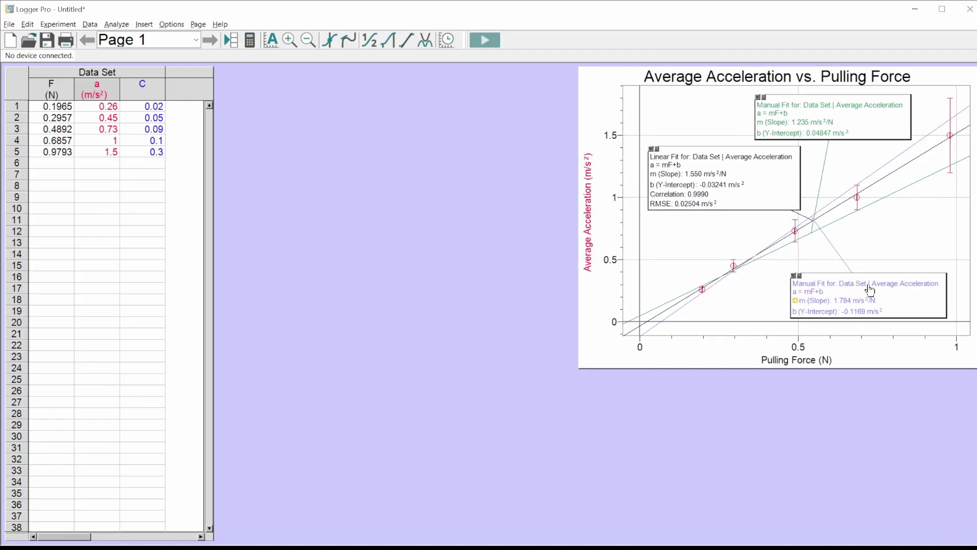
pyautogui.click(705, 362)
pyautogui.click(602, 352)
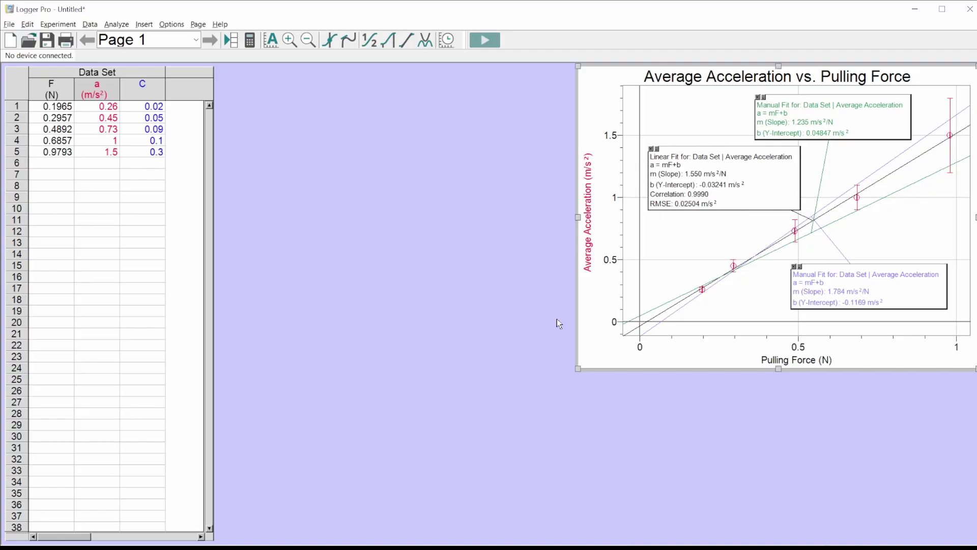
# Copy the resized graph, switch to Word and paste it into the document
pyautogui.rightClick(602, 82)
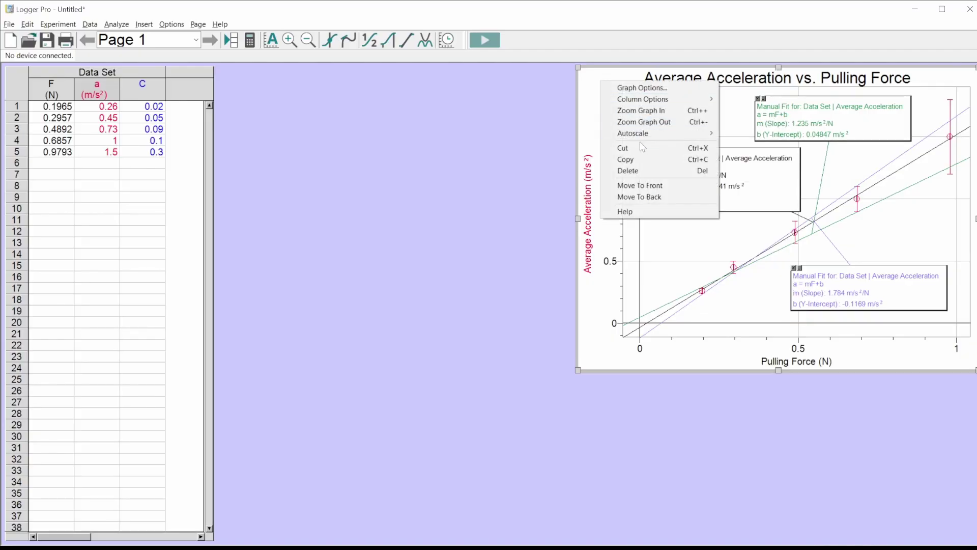
pyautogui.click(641, 160)
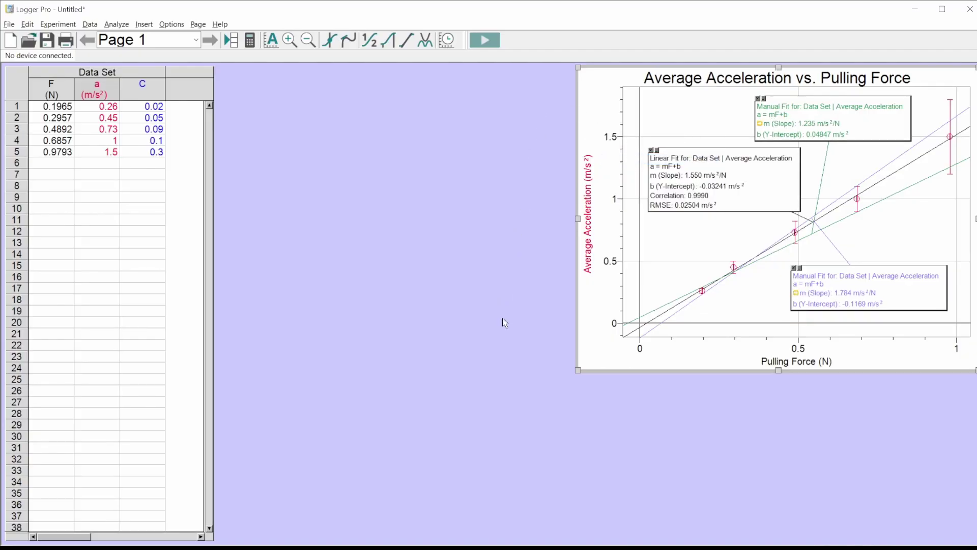
pyautogui.hotkey('alt', 'Tab')
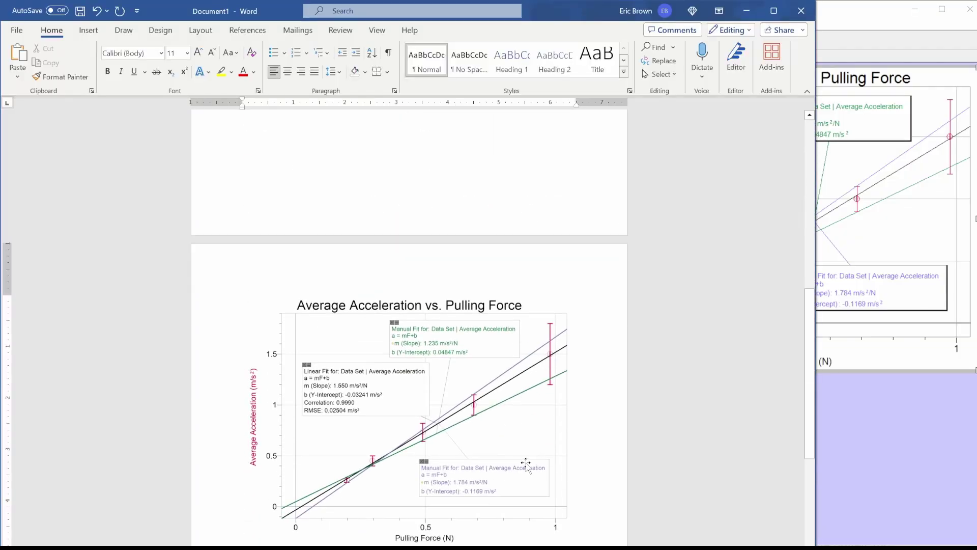
# Examine the pasted graph's size, legibility and fit information boxes on the document page
pyautogui.scroll(-1, 519, 421)
pyautogui.scroll(4, 500, 412)
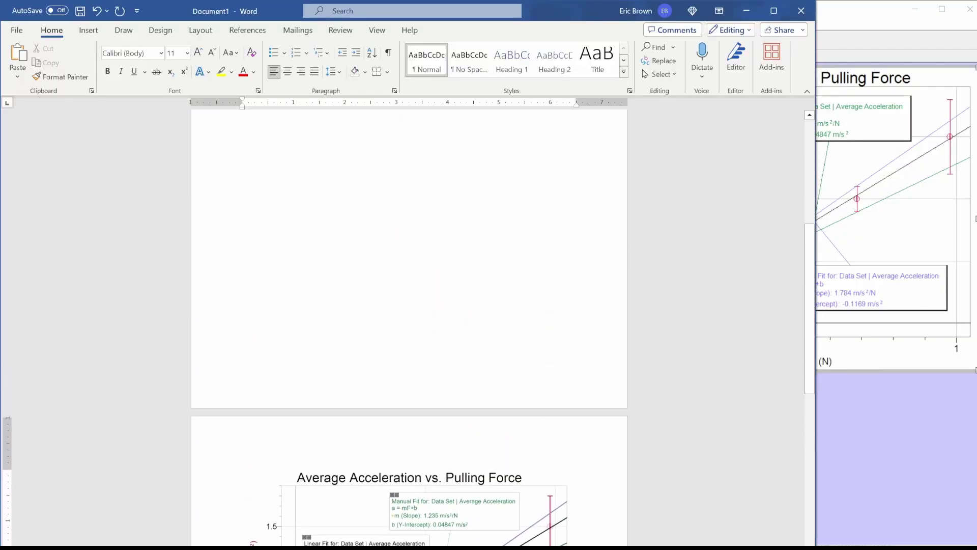
pyautogui.scroll(-5, 478, 393)
pyautogui.scroll(-2, 477, 392)
pyautogui.scroll(3, 475, 375)
pyautogui.scroll(-3, 475, 375)
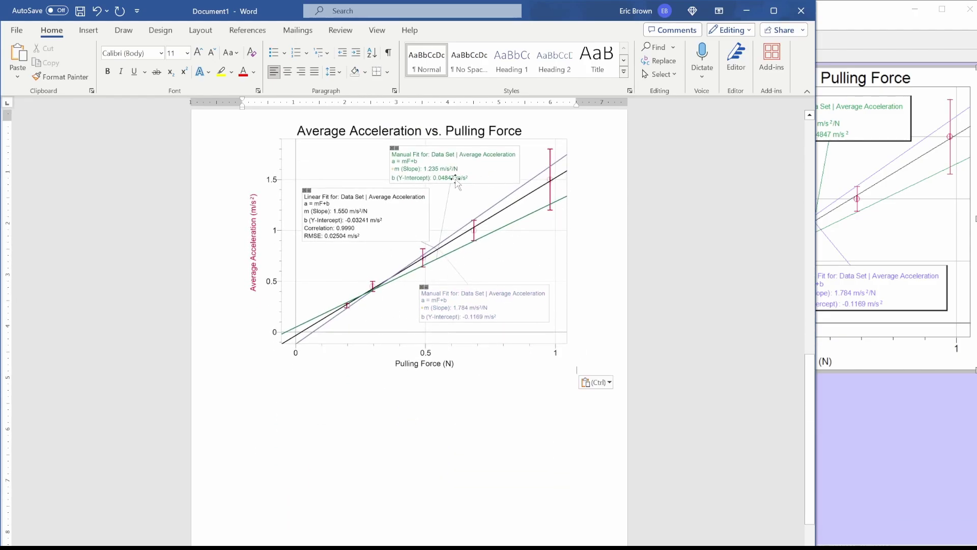
pyautogui.scroll(1, 377, 375)
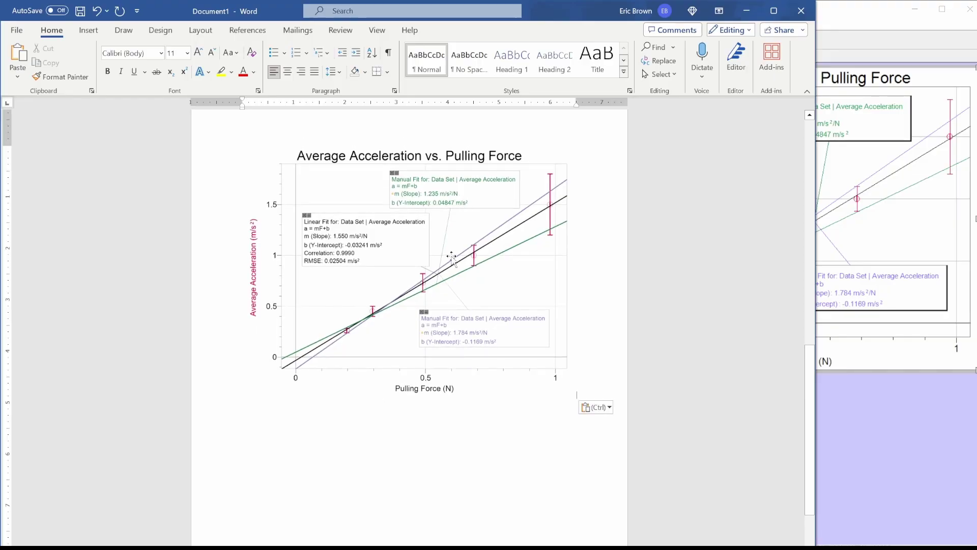